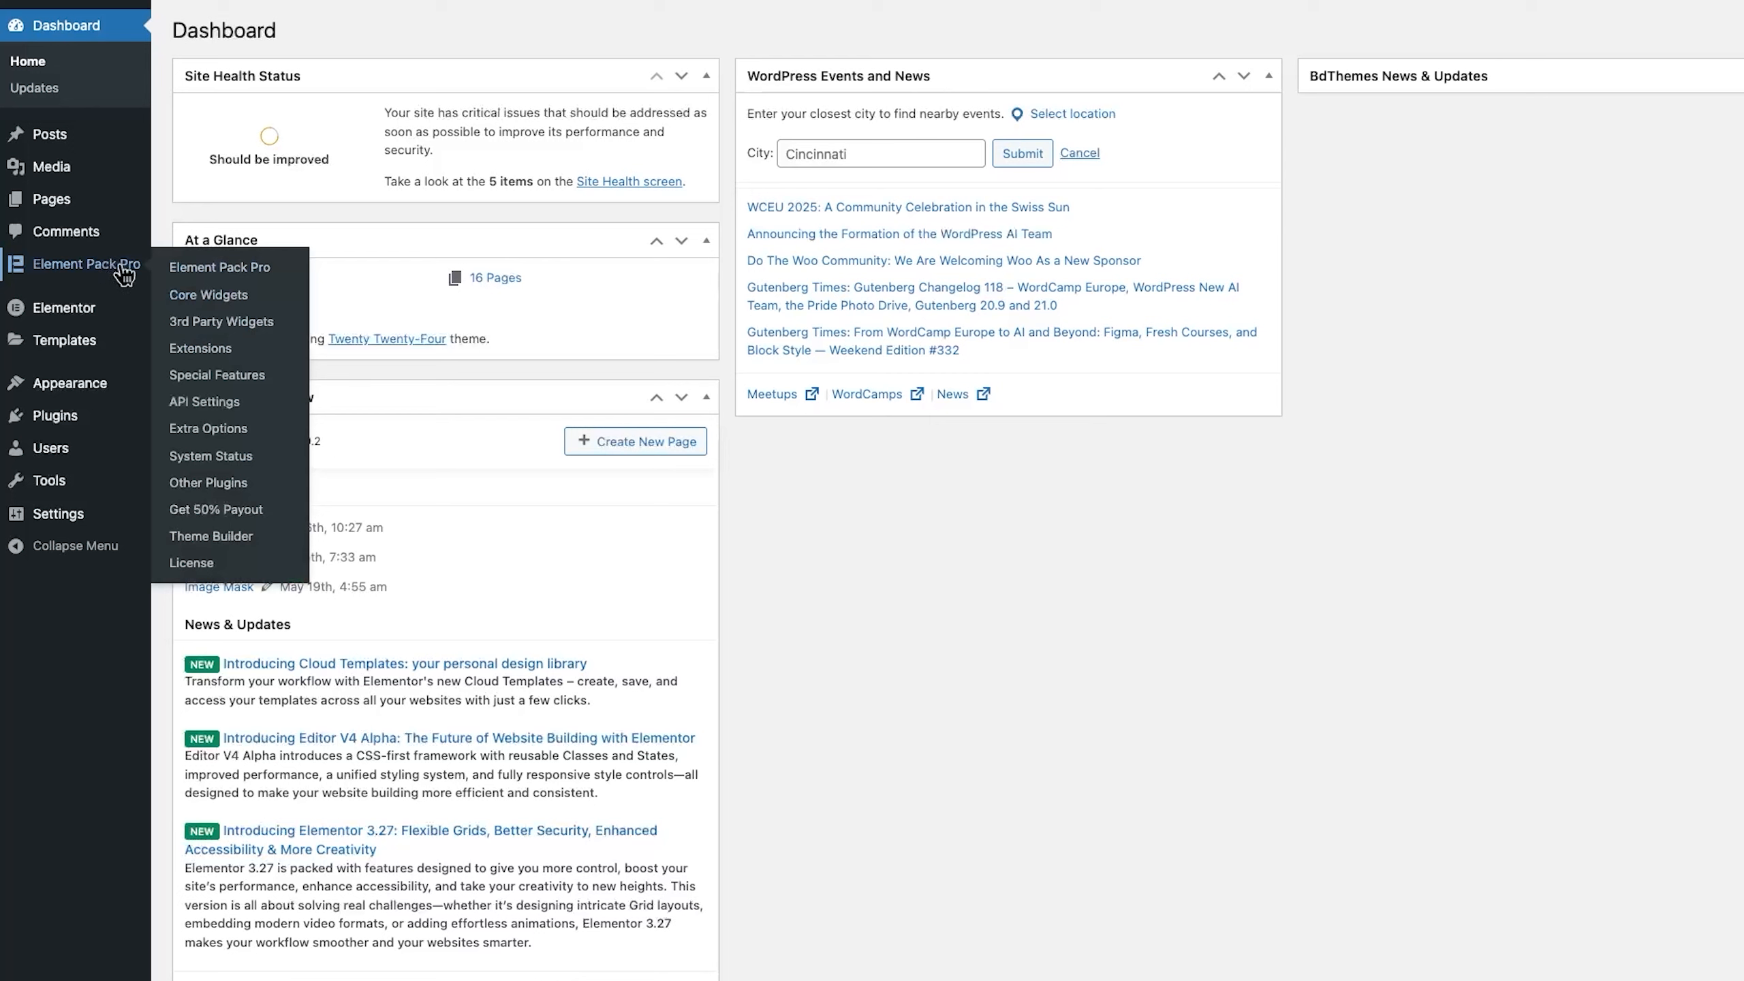
- Open the Custom CSS & JS settings in Element Pack Pro's Extra Options
click(197, 272)
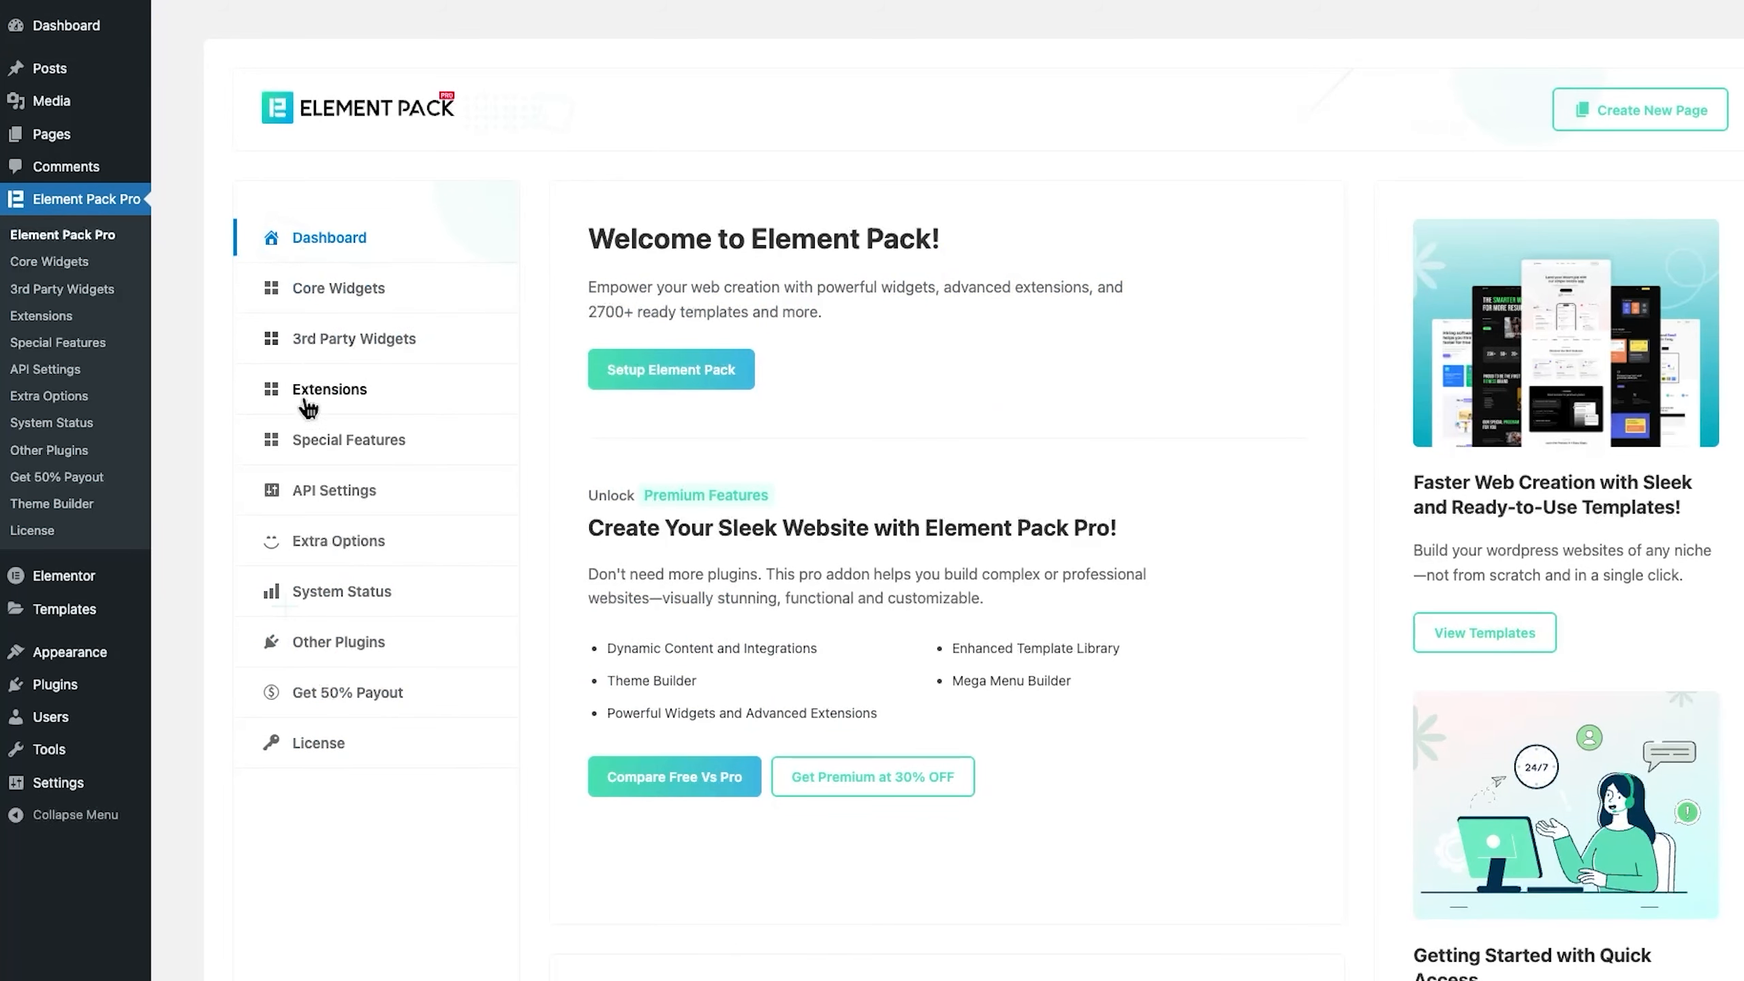
click(321, 548)
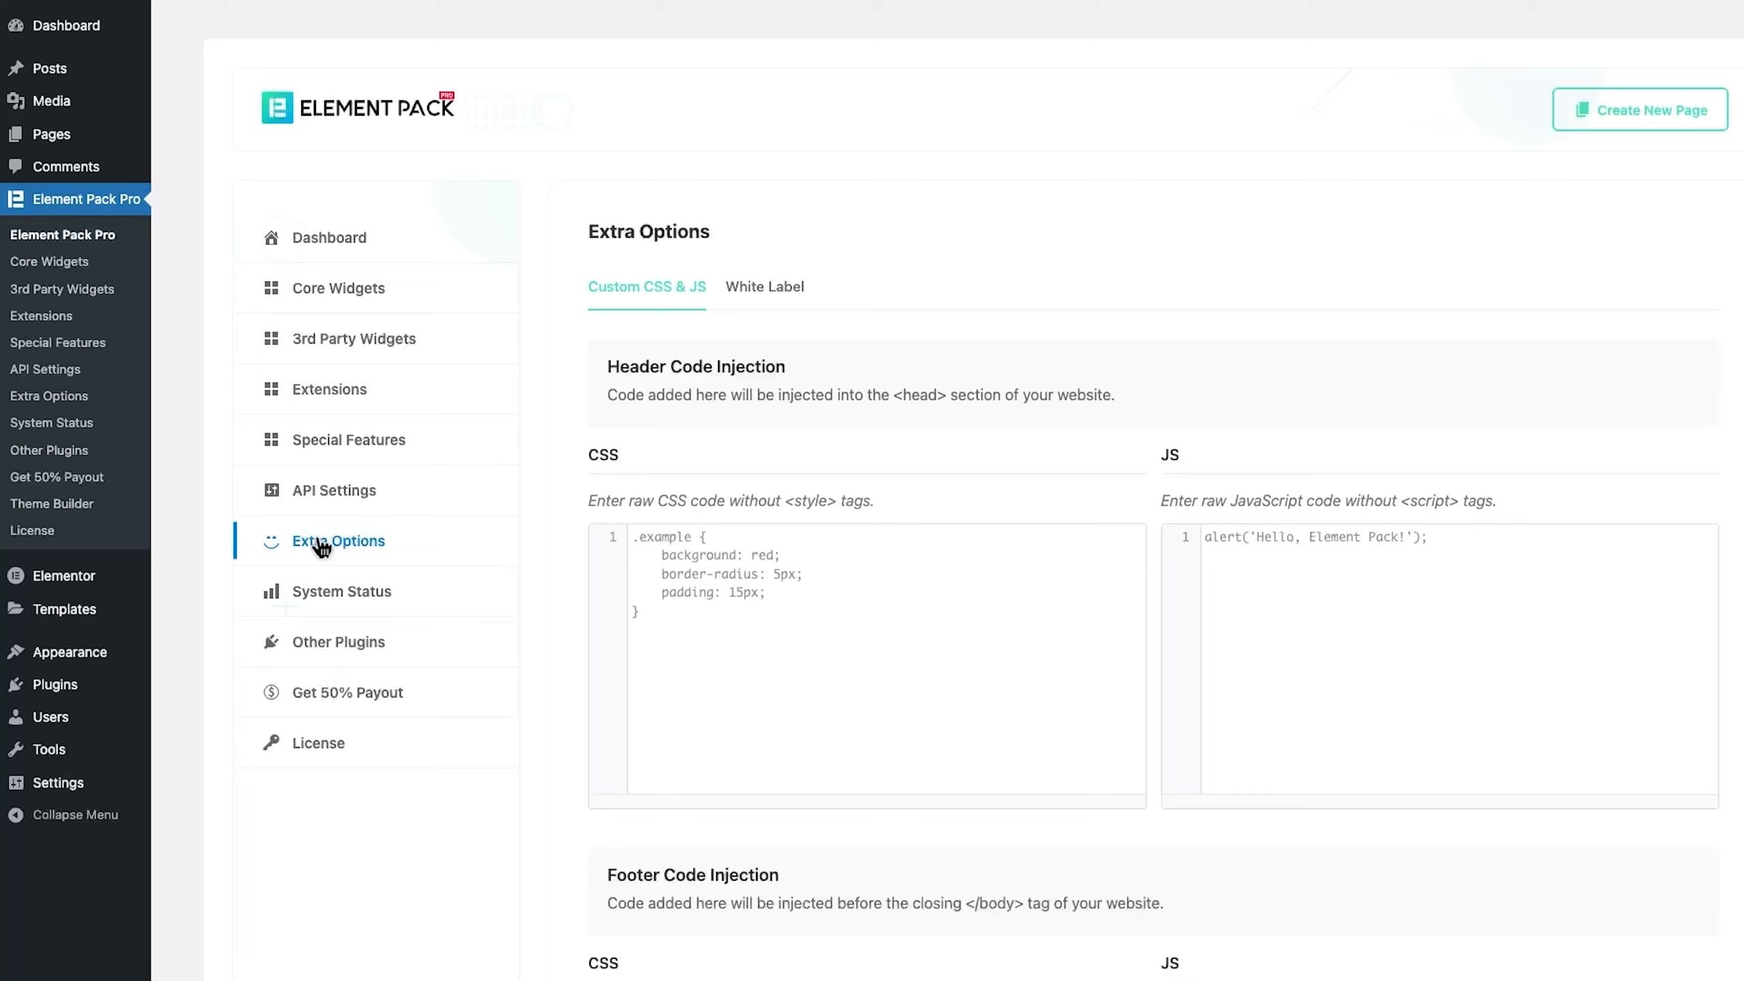
click(666, 535)
click(560, 380)
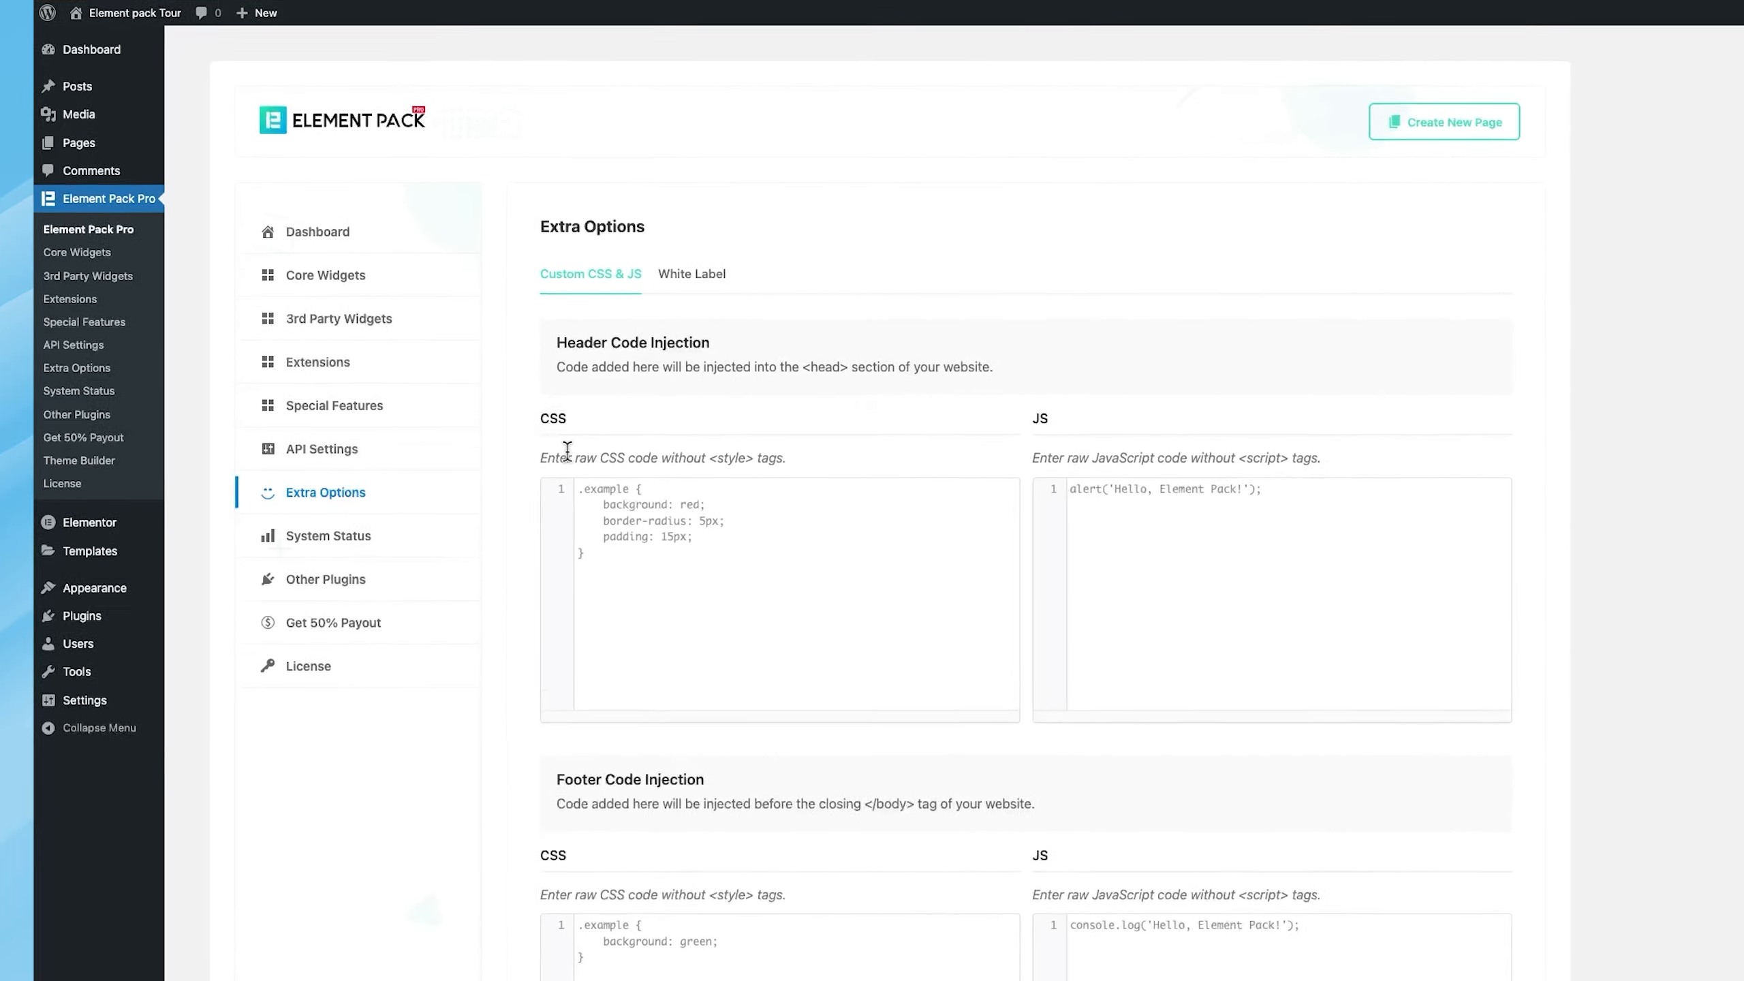
- Enter a header CSS rule for body in Header Code Injection that sets background-color to #faf7f5
click(627, 495)
key(ctrl+a)
text(b)
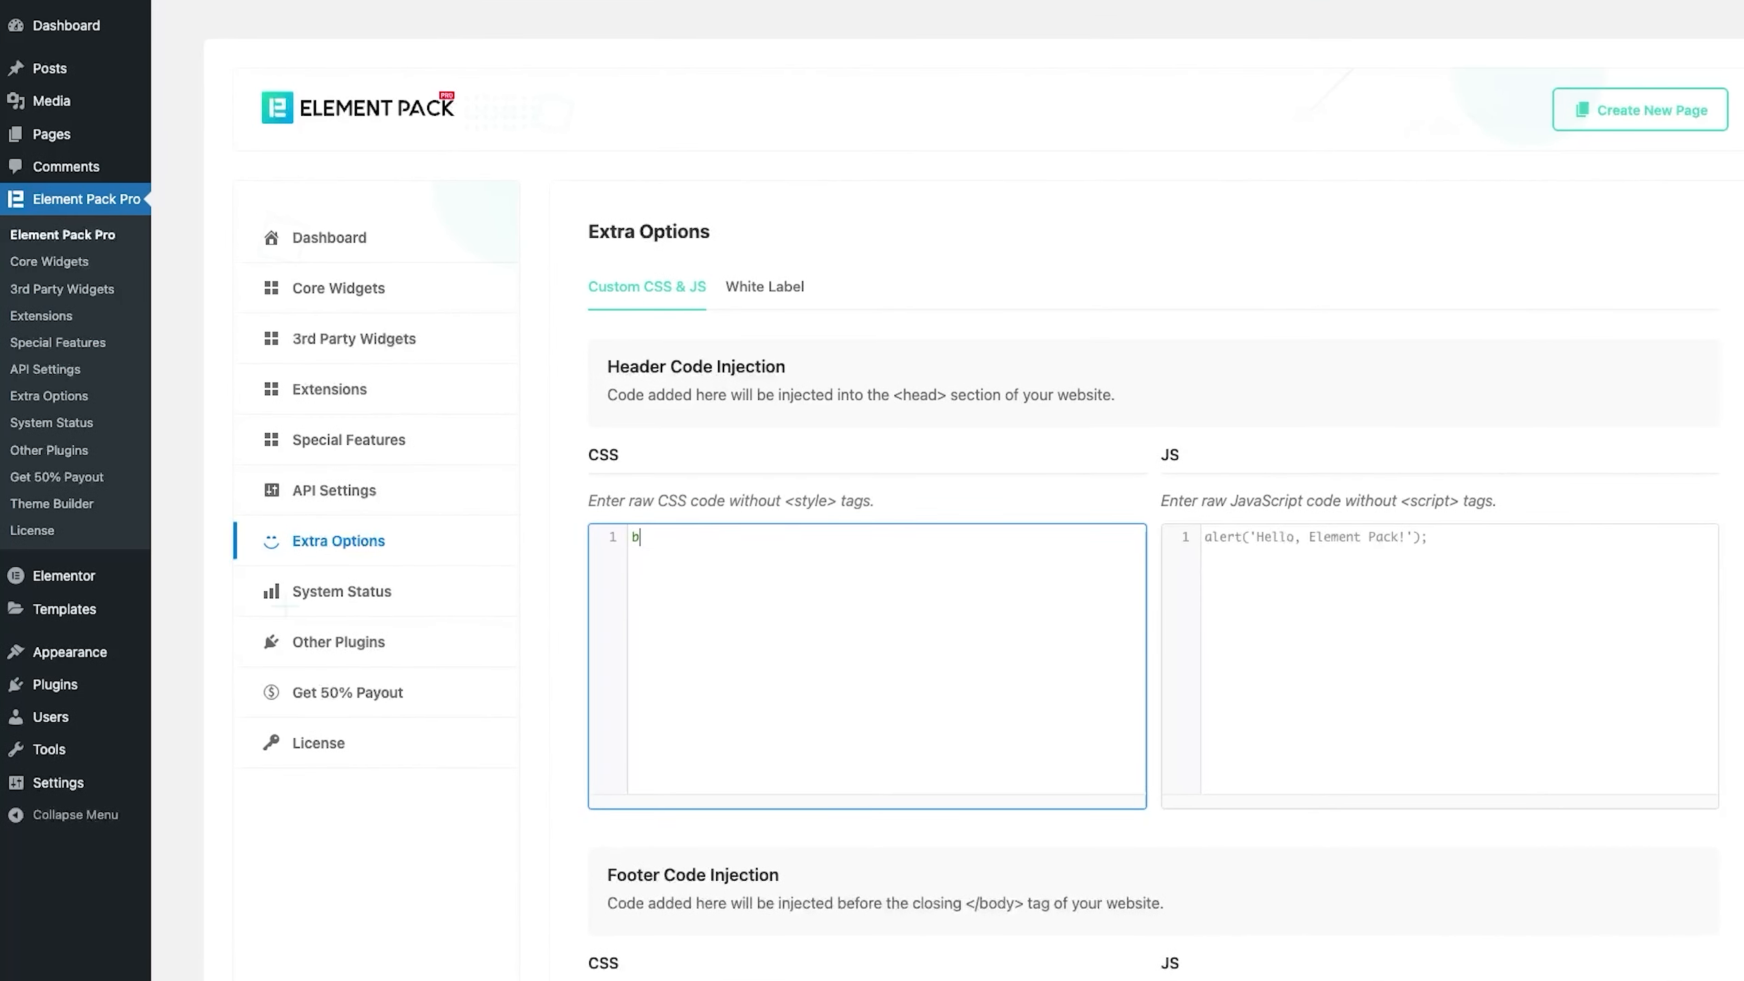
text(ody{)
key(Return)
text(back)
key(Down)
key(Down)
key(Down)
key(Down)
key(Down)
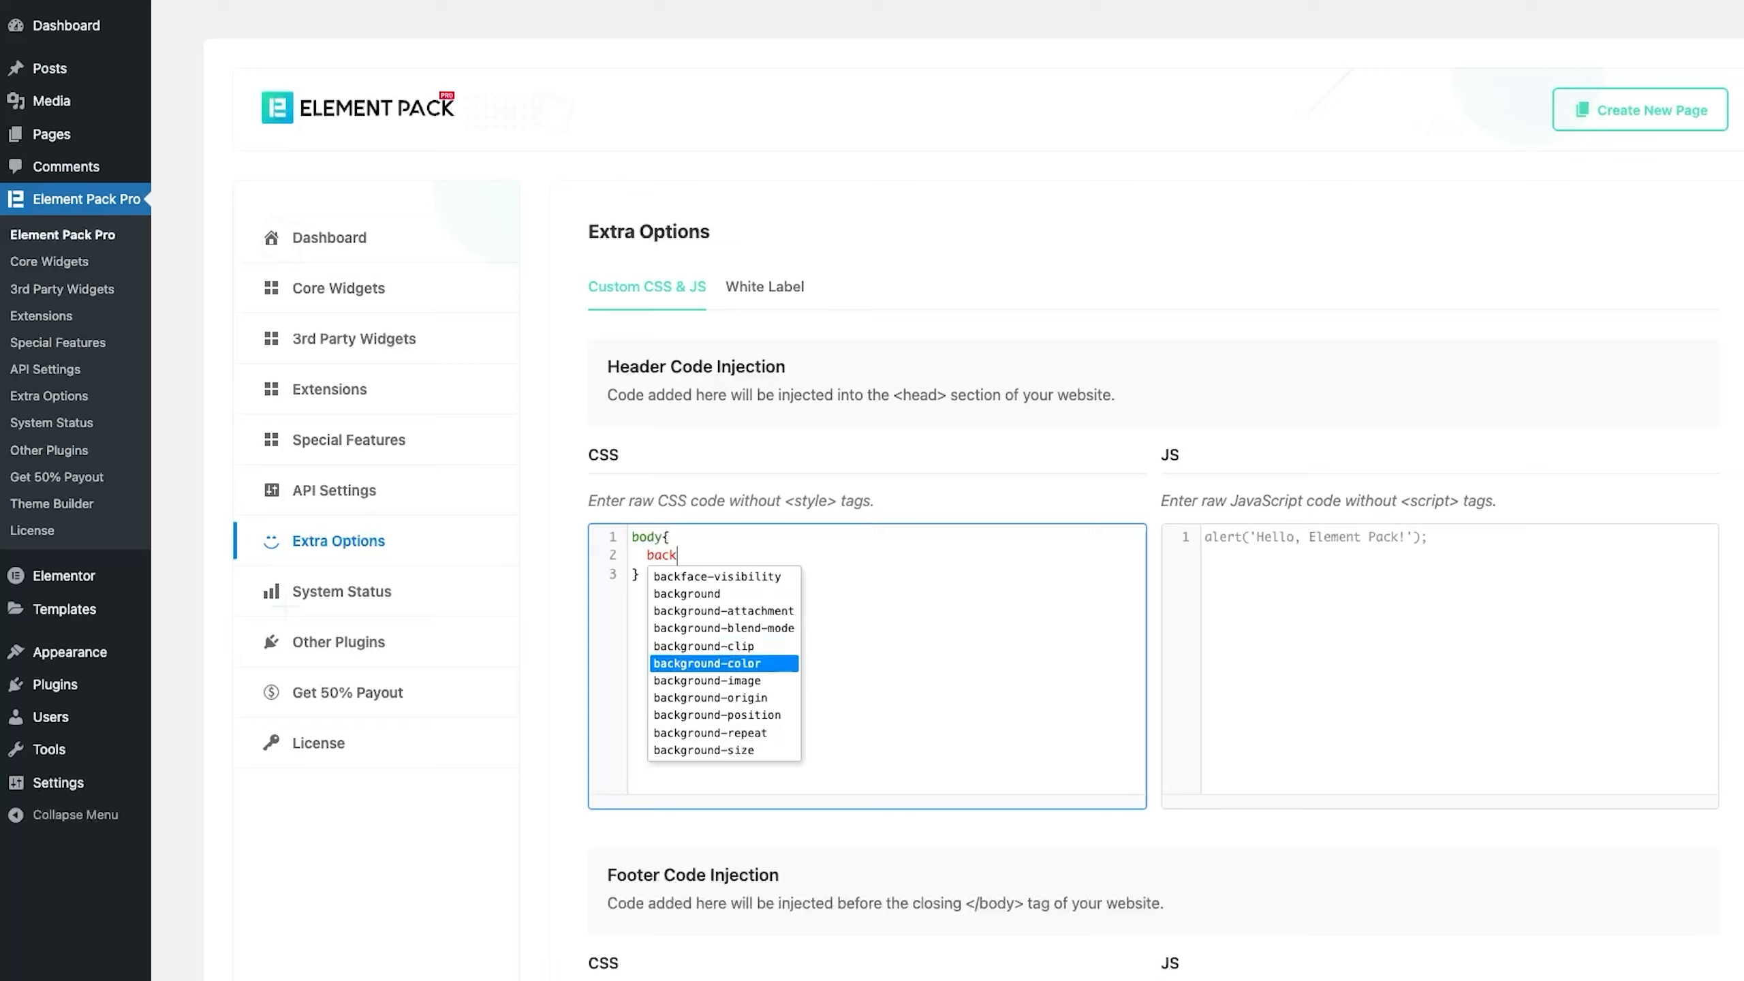
key(Return)
text(:#faf)
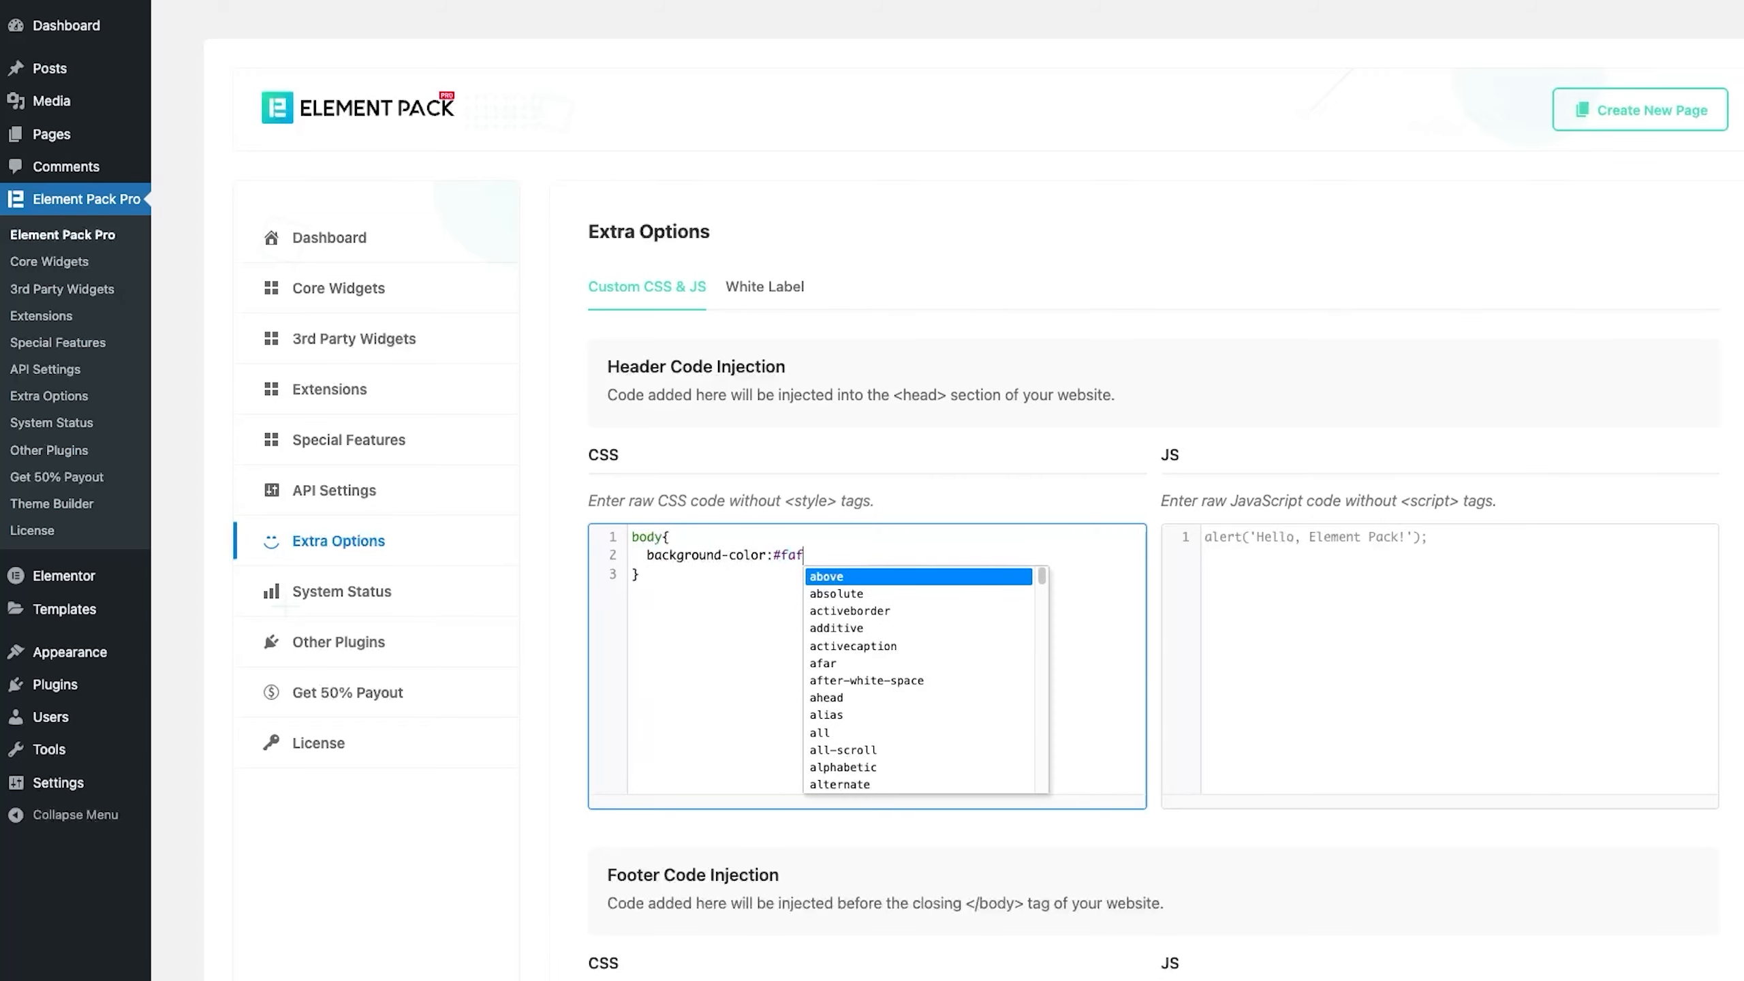
text(7f5;)
- Save the custom code containing the header CSS rule and return to the header code section
scroll(995, 639, down, 6)
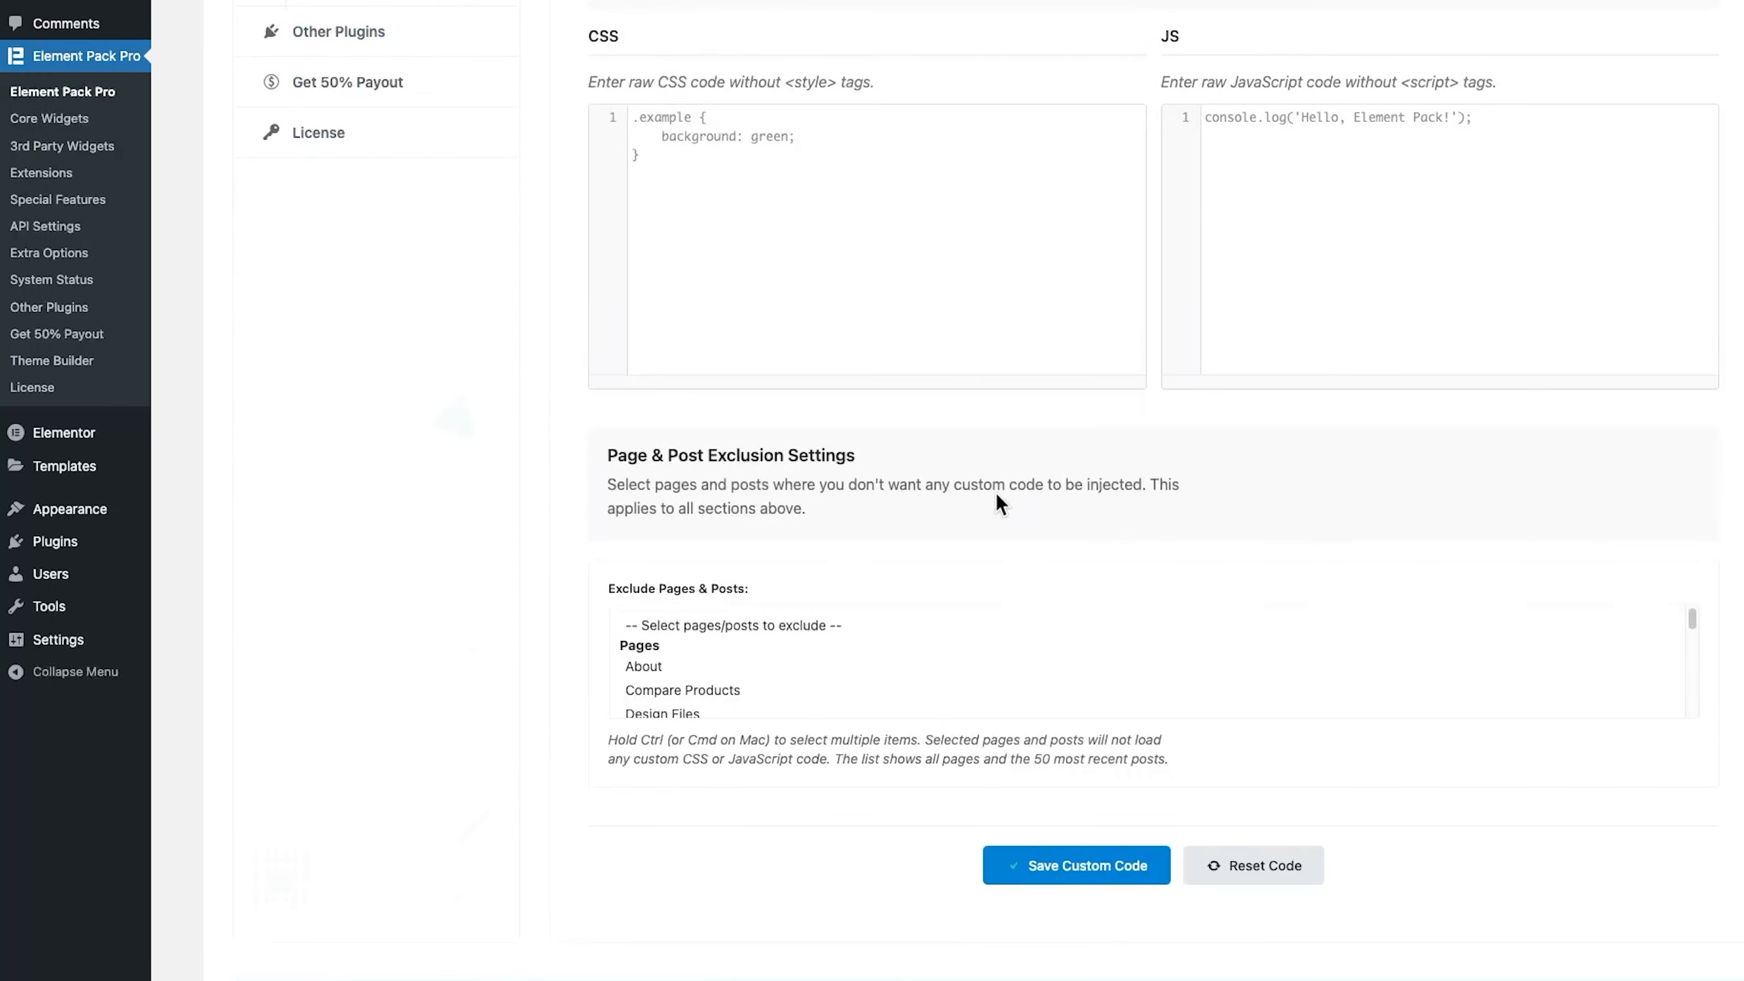
click(1102, 883)
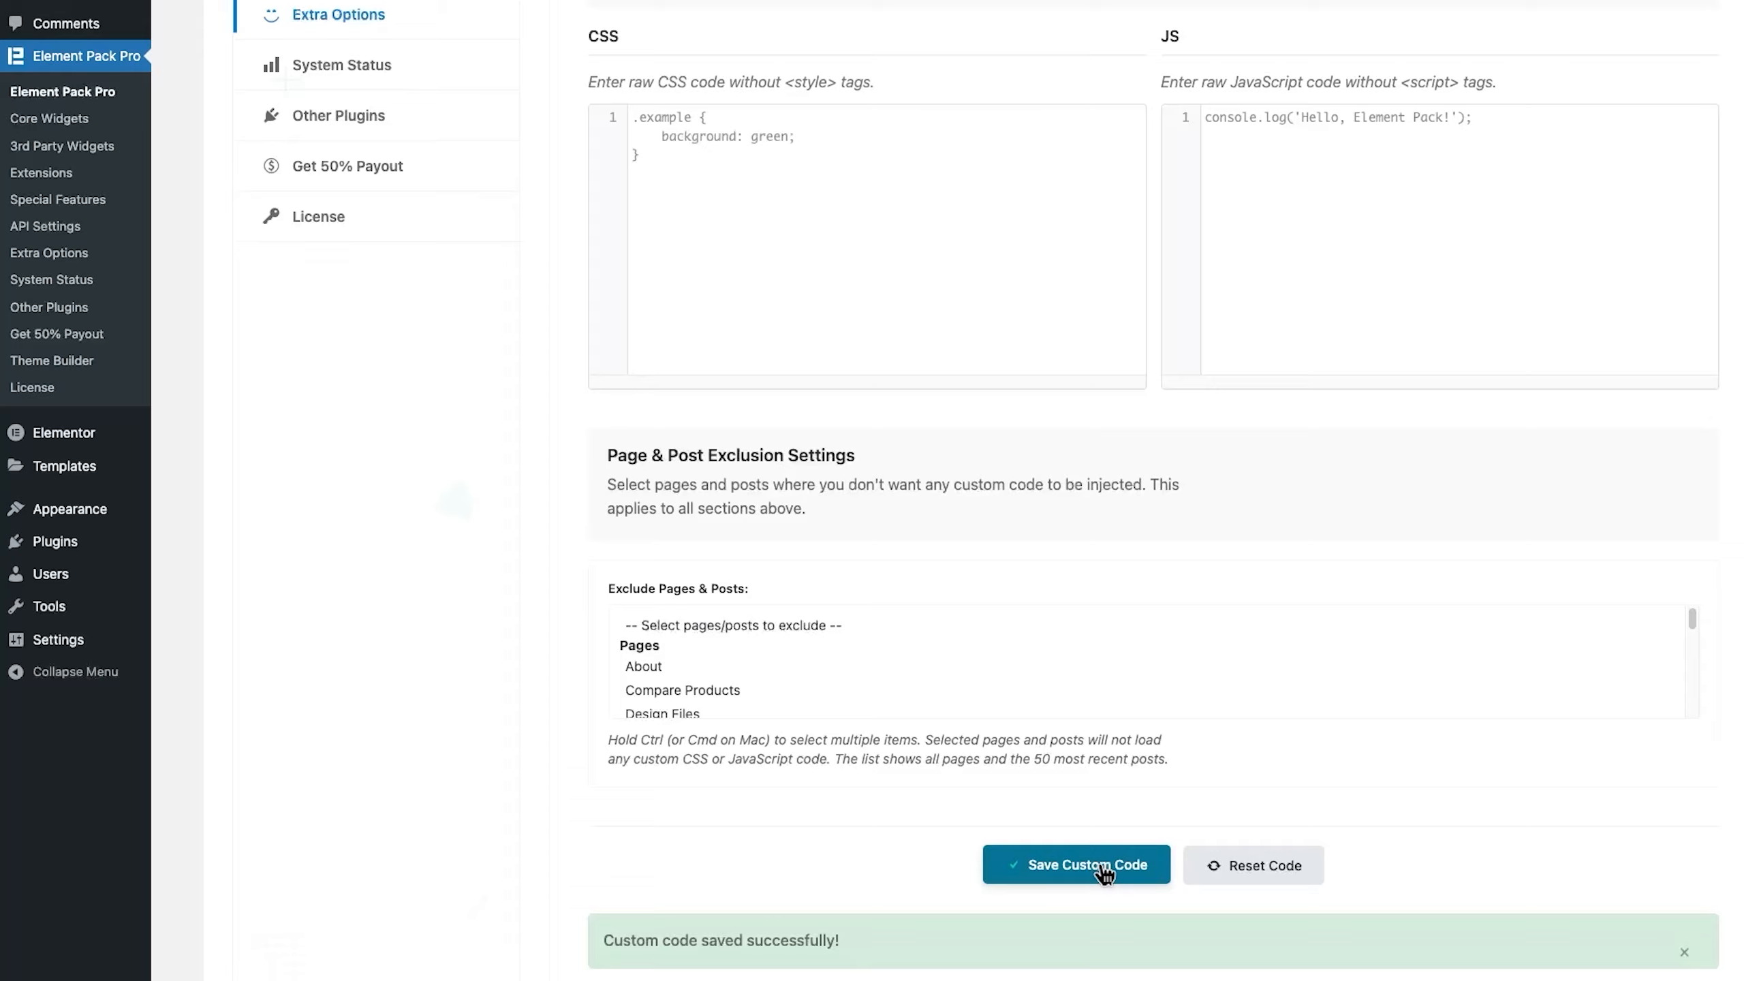
scroll(1094, 867, up, 7)
scroll(995, 584, up, 4)
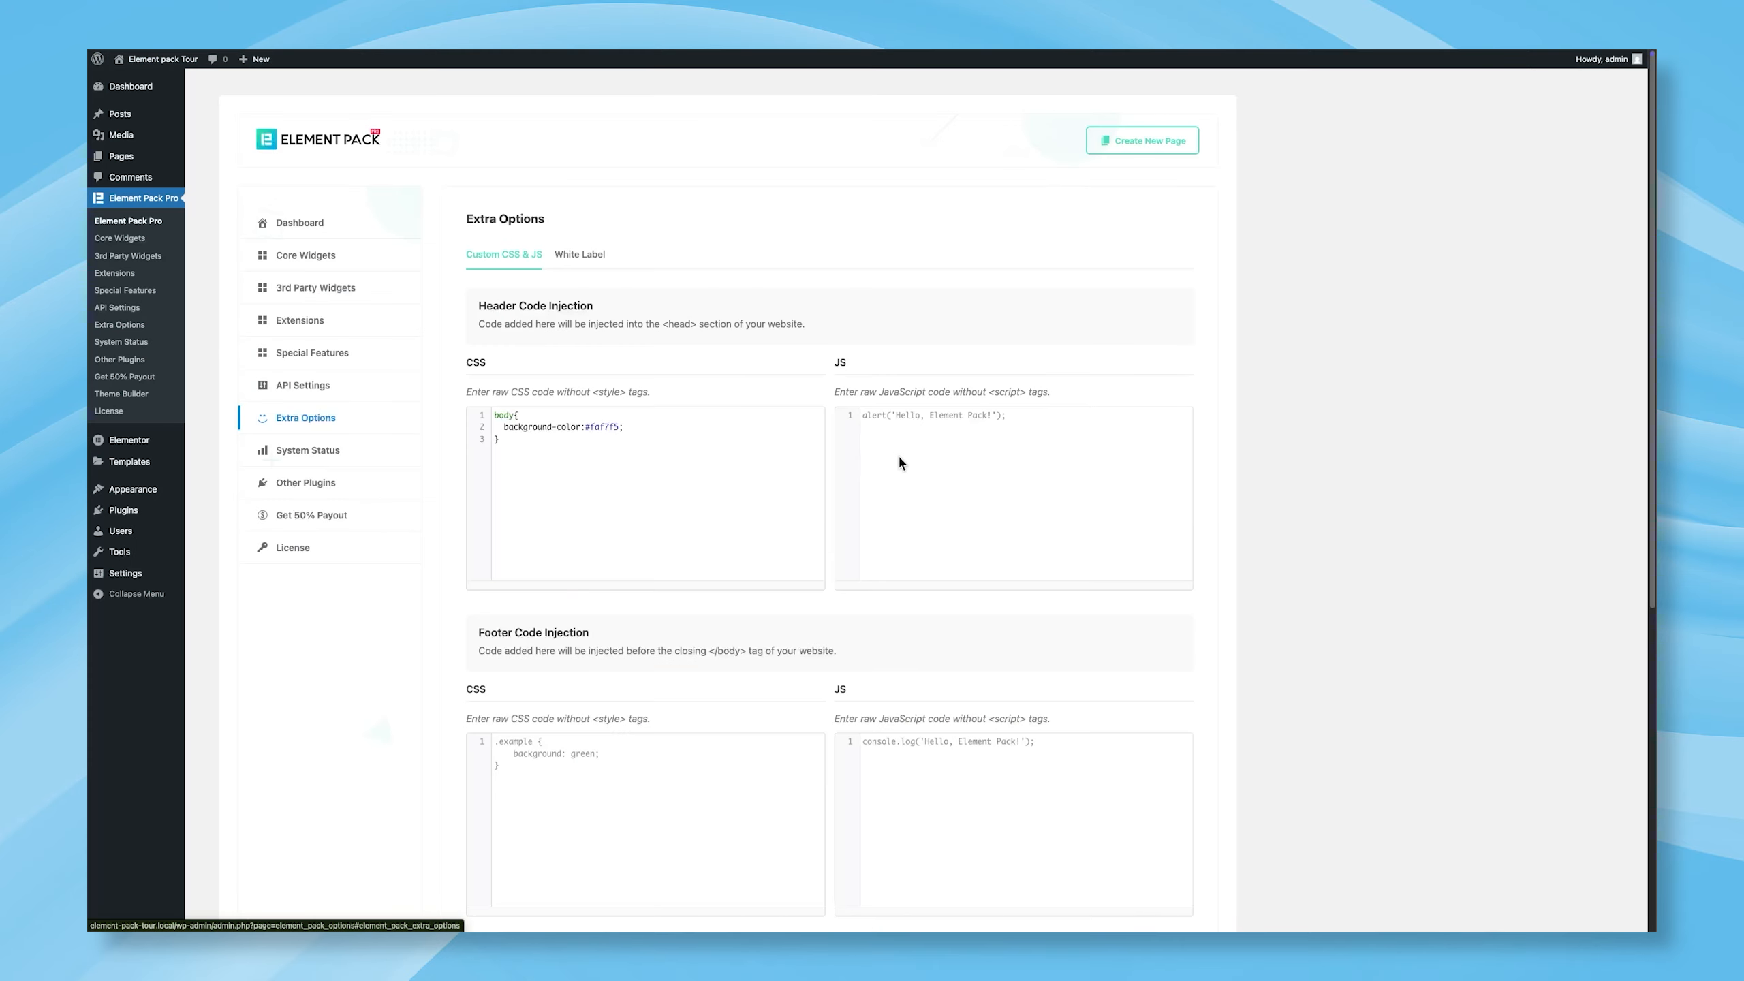
- Add alert("Welcome to Element Pack"); as JavaScript in Footer Code Injection and save the custom code
scroll(897, 462, down, 2)
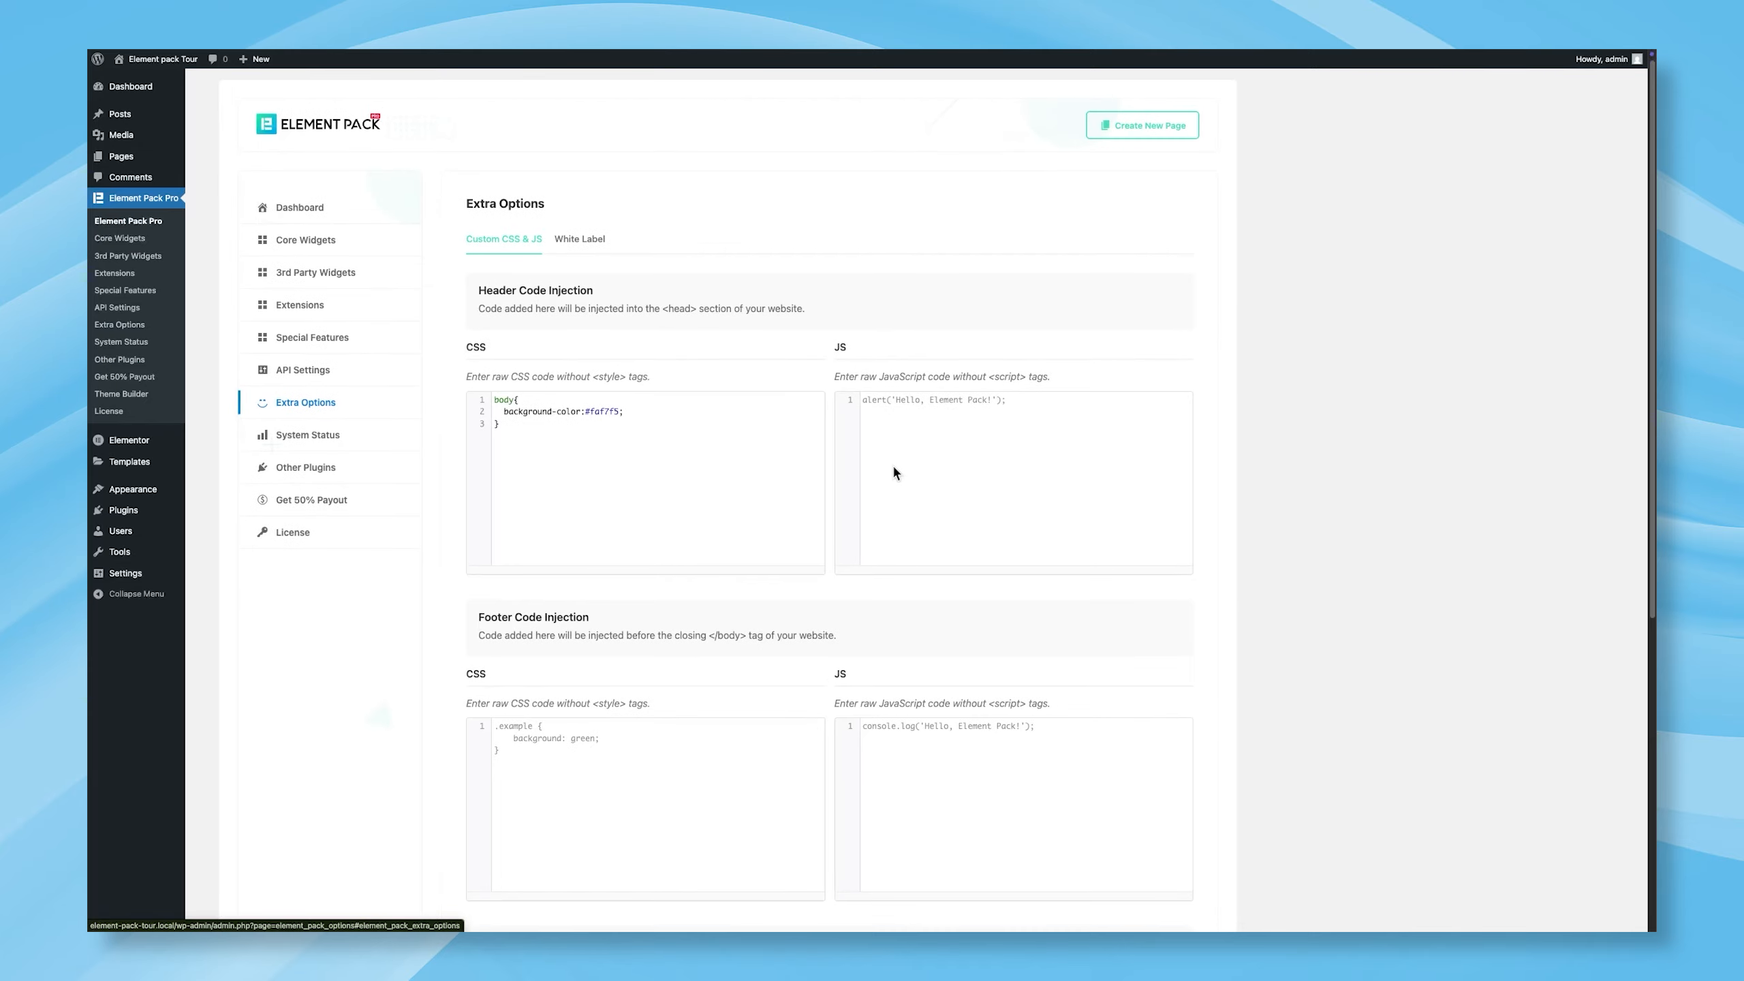
scroll(894, 465, down, 3)
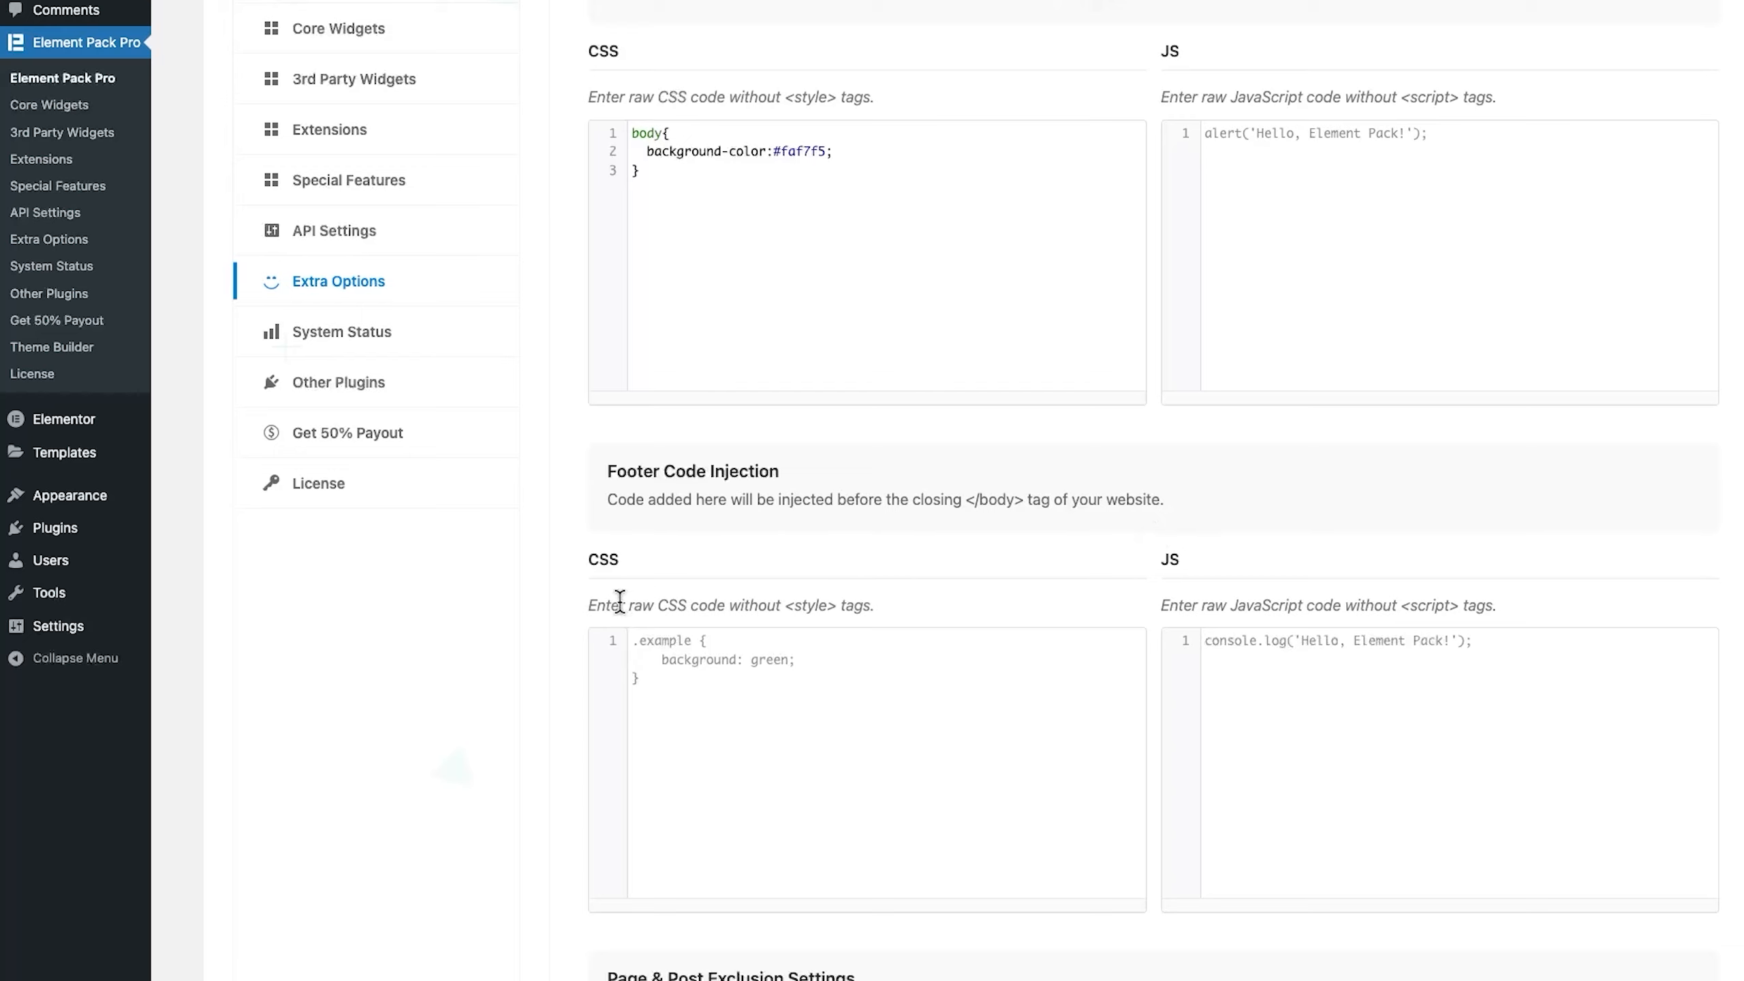
click(1254, 668)
text(aler)
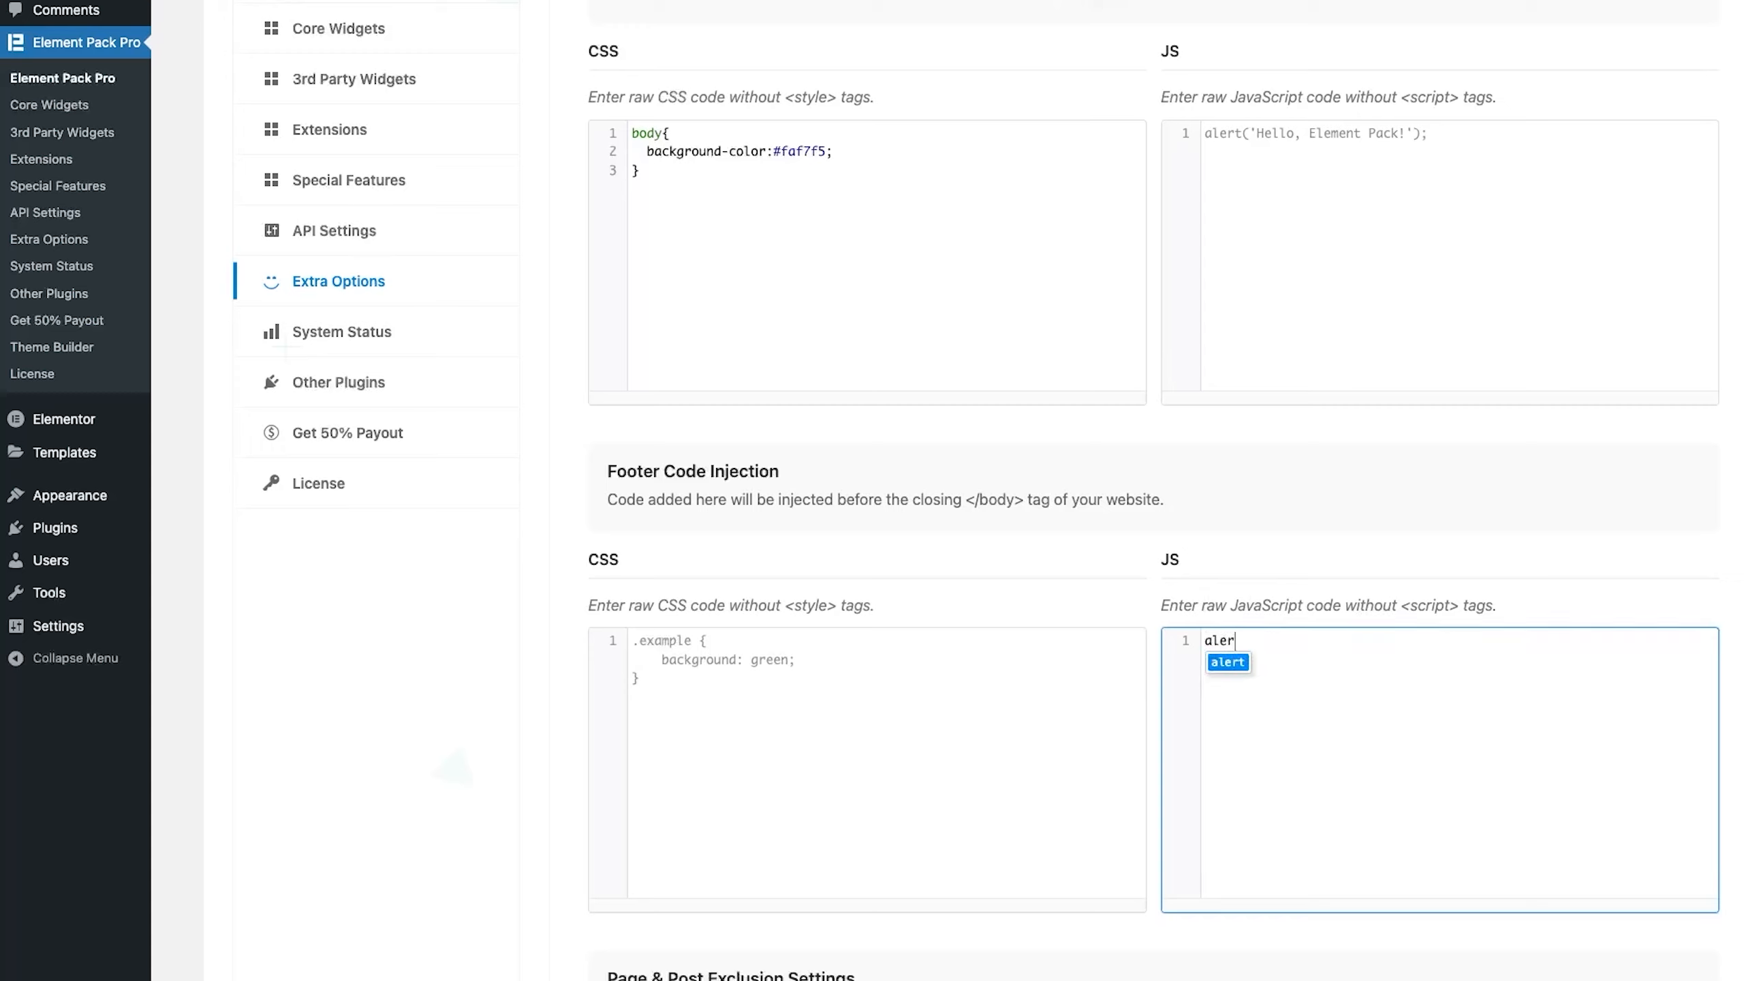
text(t()"Welcome to E)
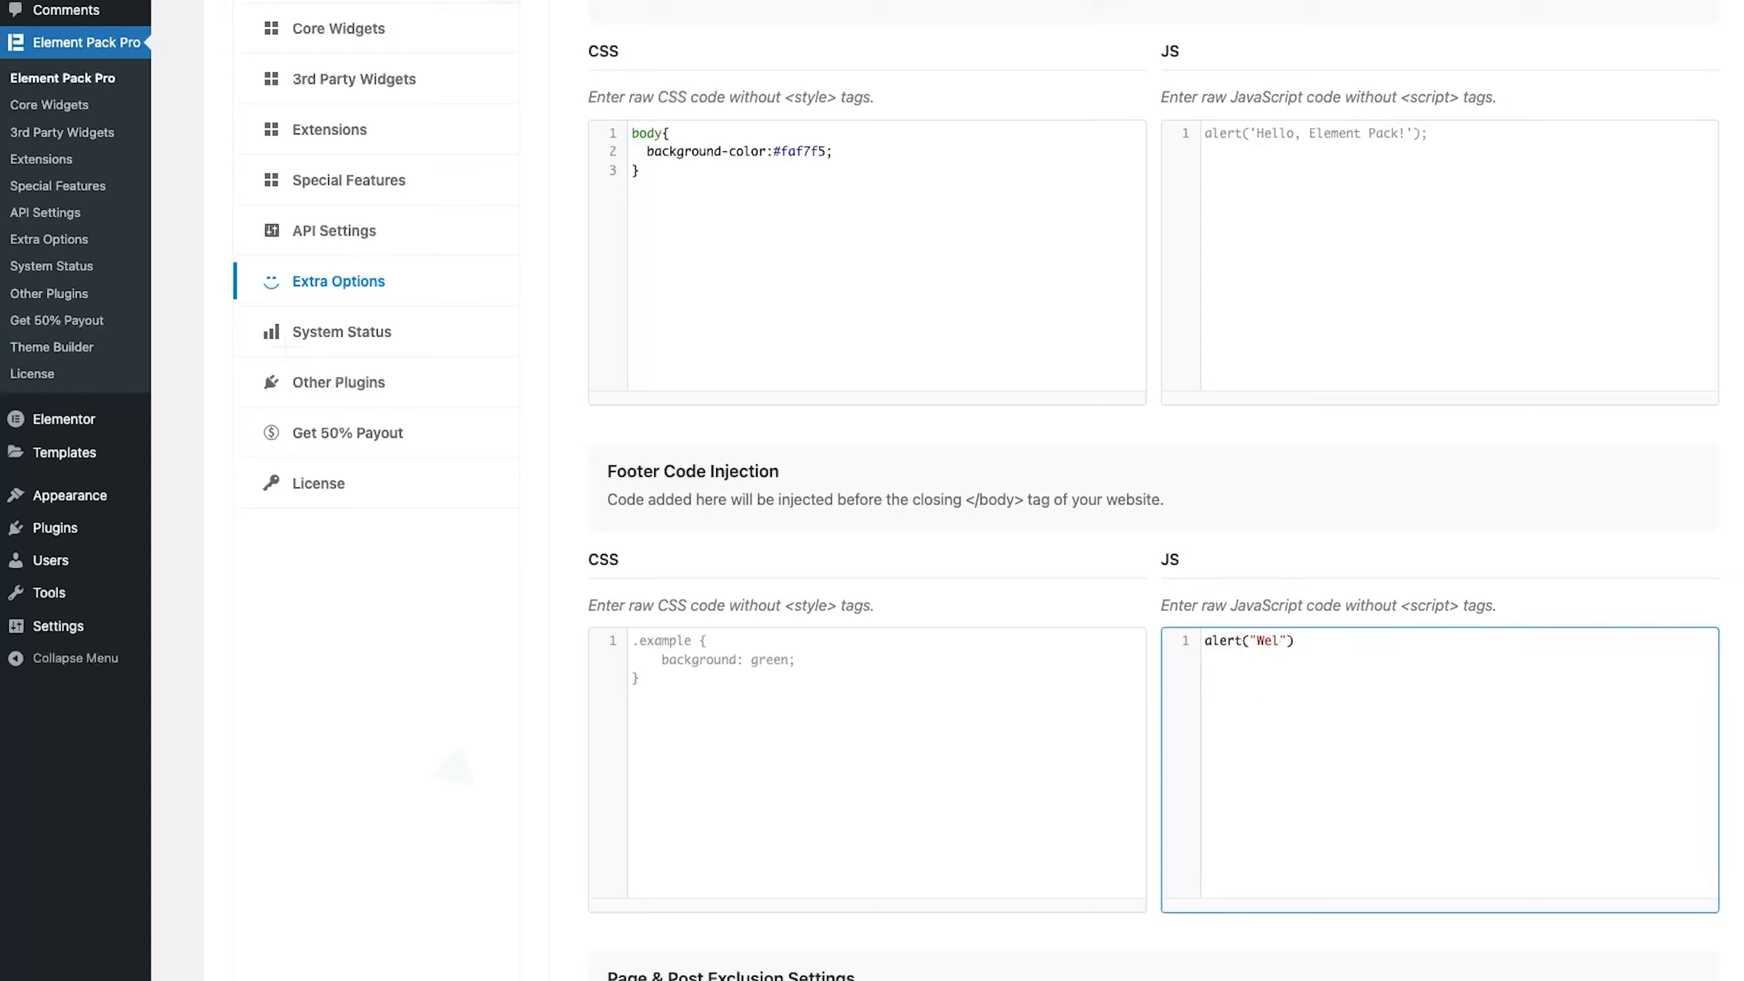
text(lement Pack");)
scroll(1242, 622, down, 8)
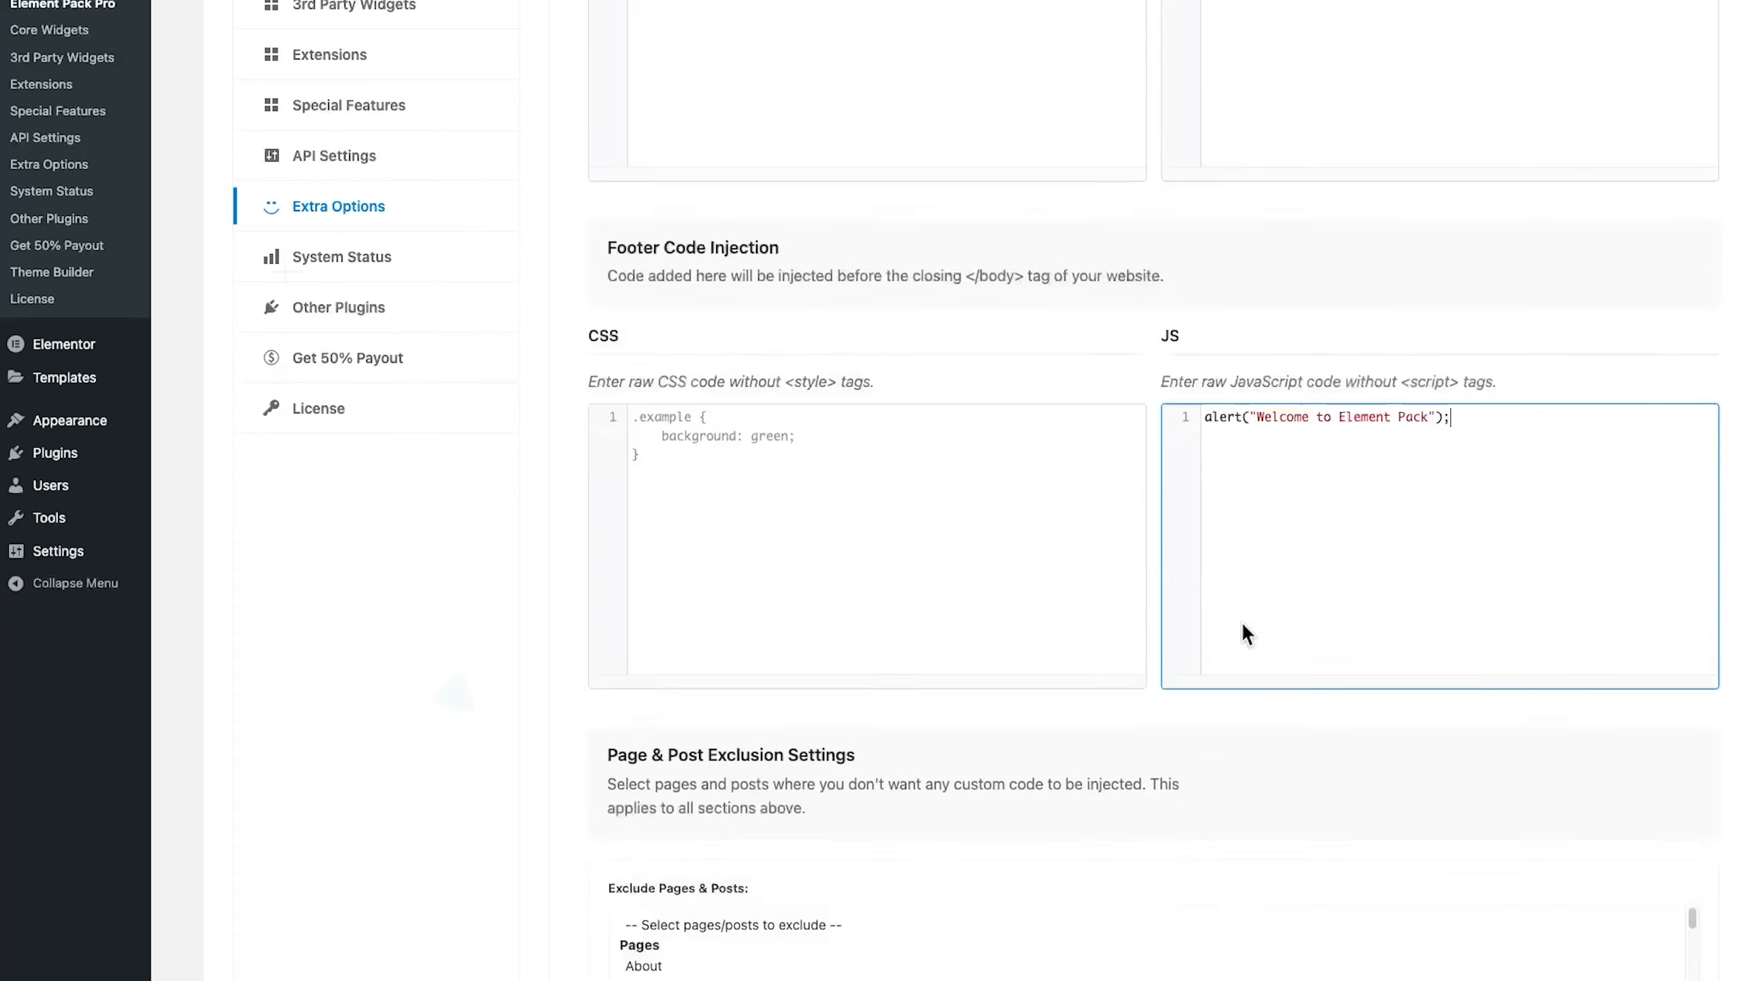
click(1088, 865)
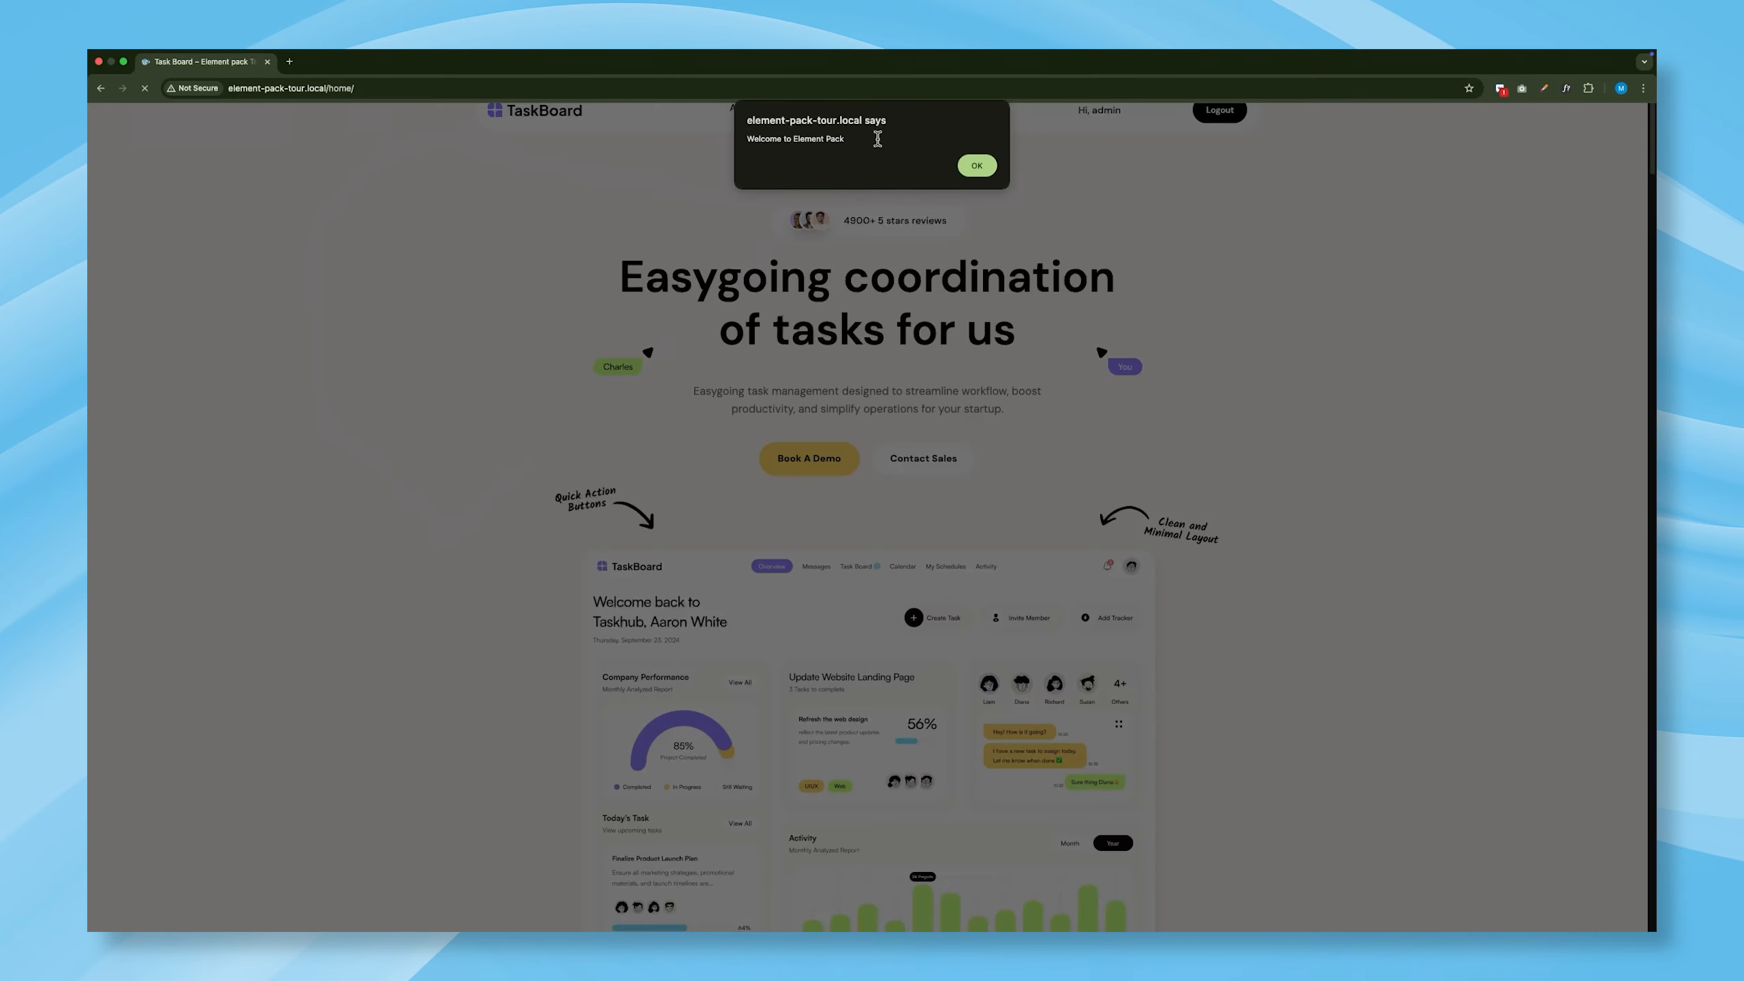
- Dismiss the welcome alert on the site's home page and return to the WordPress dashboard
click(975, 166)
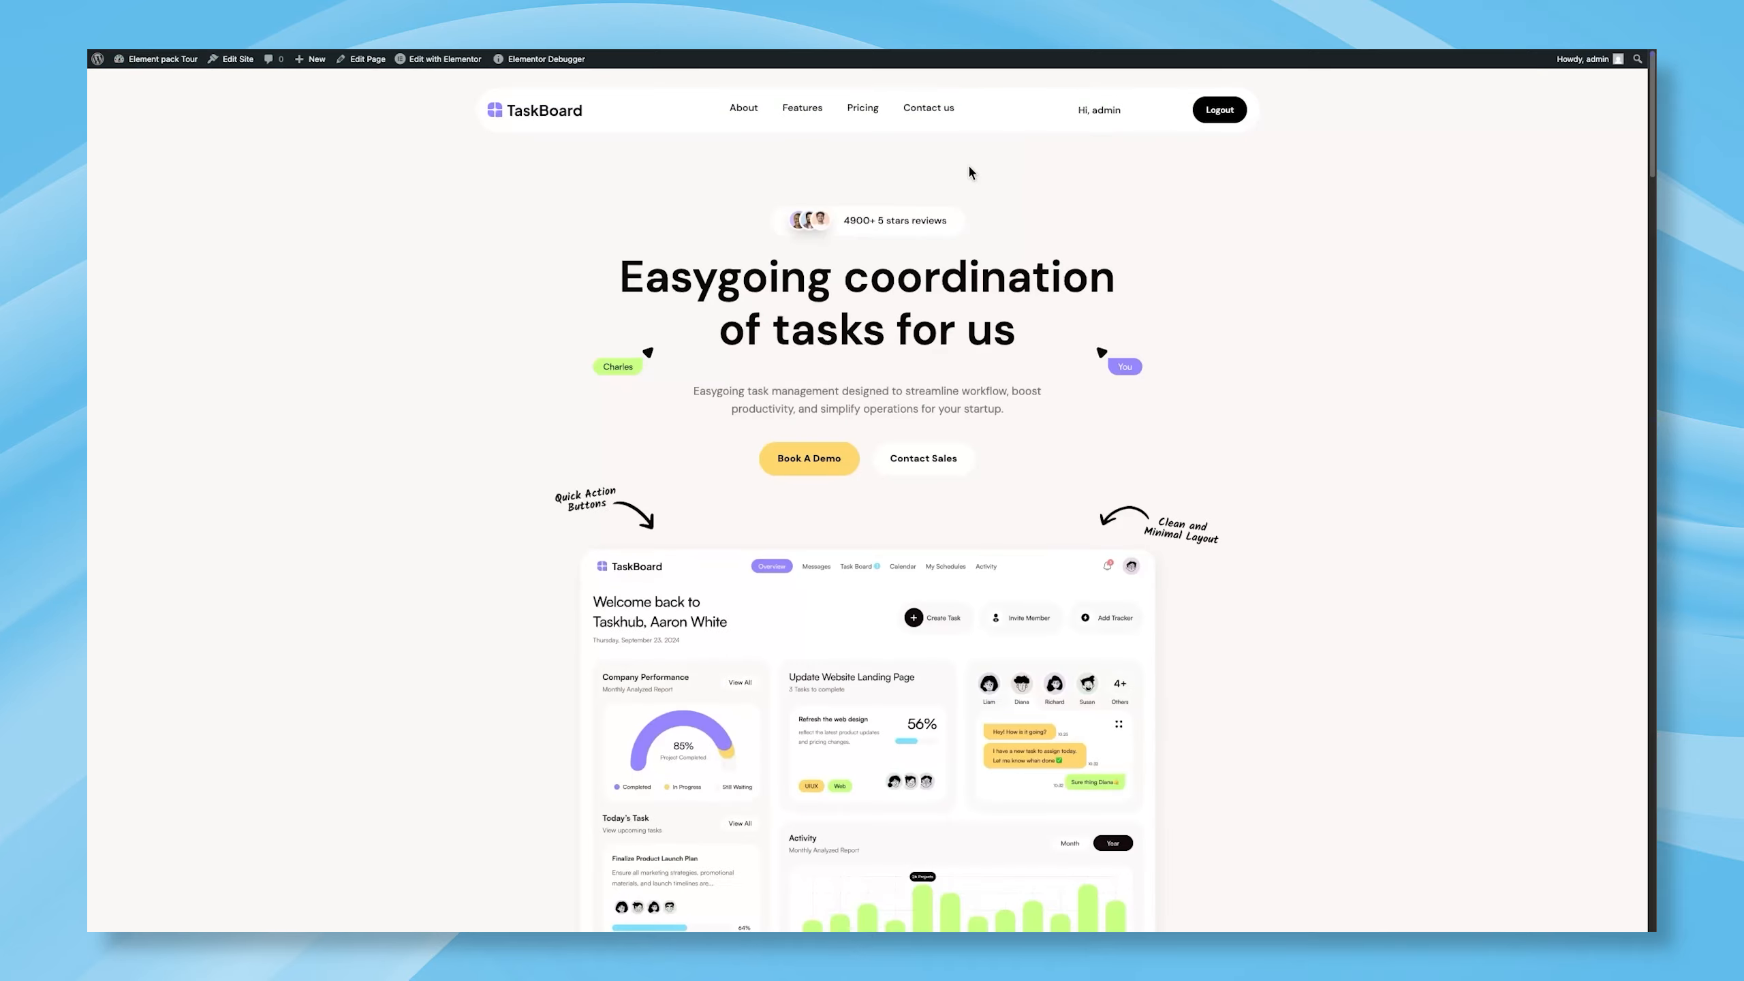
click(137, 74)
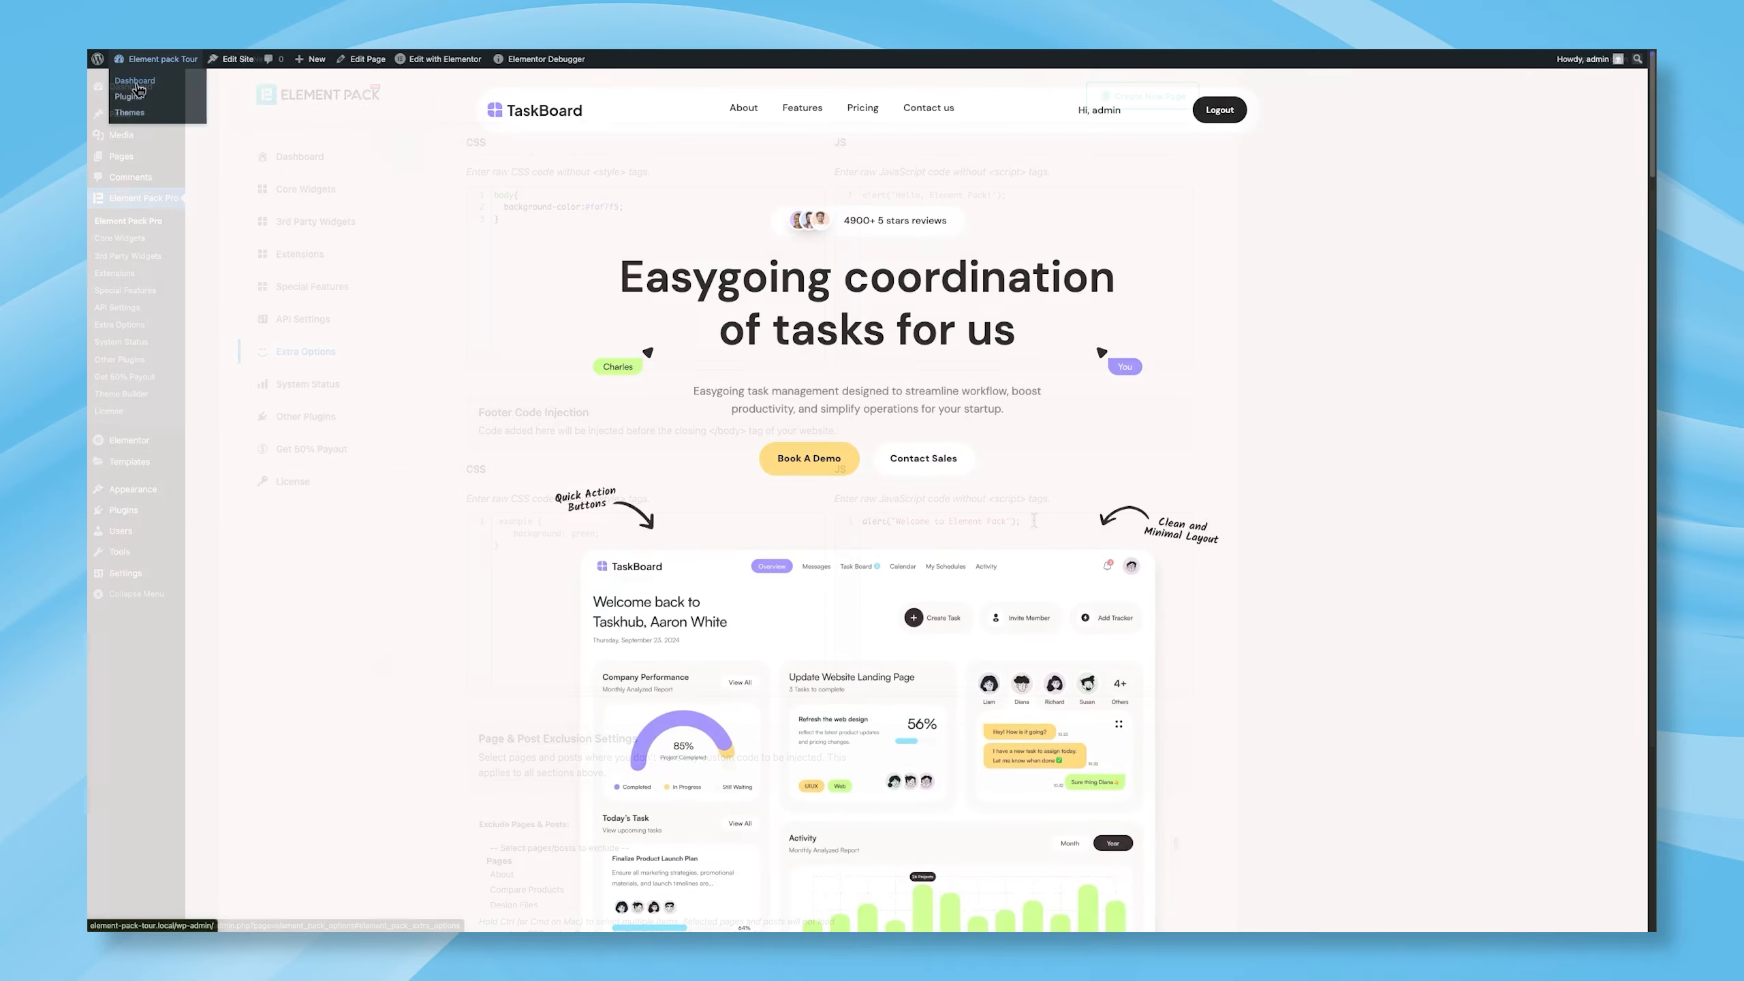
- Exclude the Task Board page from custom code injection in the Page & Post Exclusion Settings and save the custom code
scroll(1033, 521, down, 2)
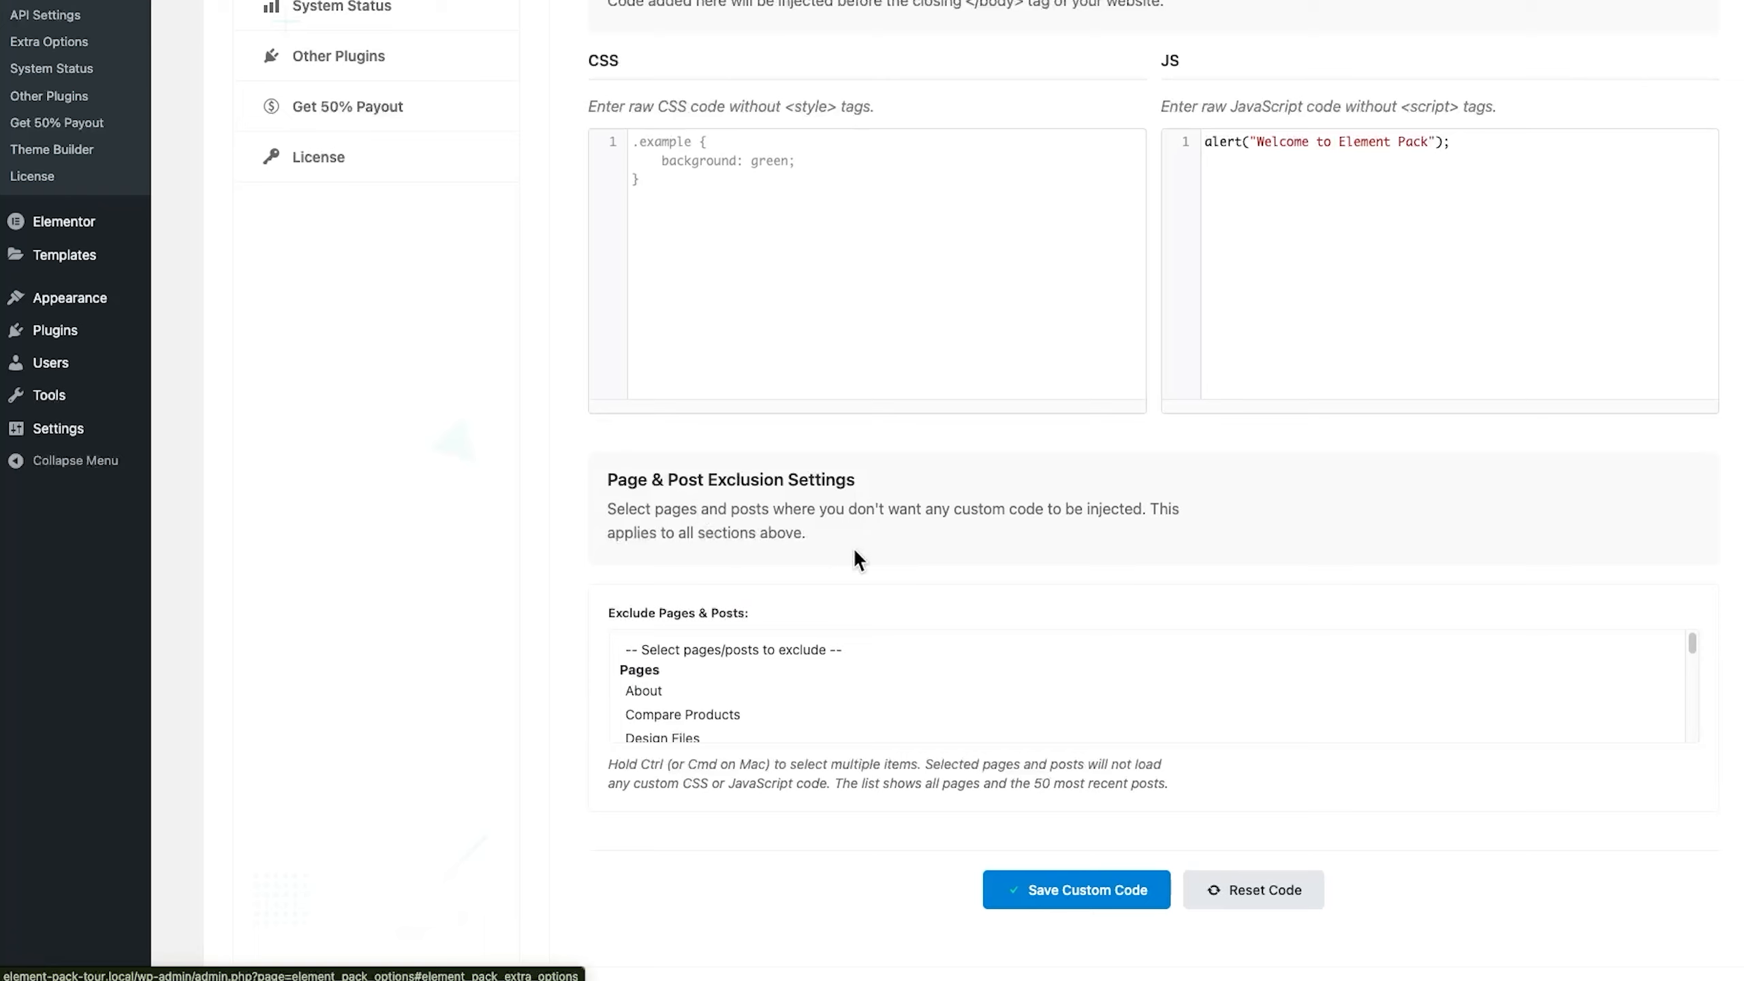
scroll(835, 674, down, 1)
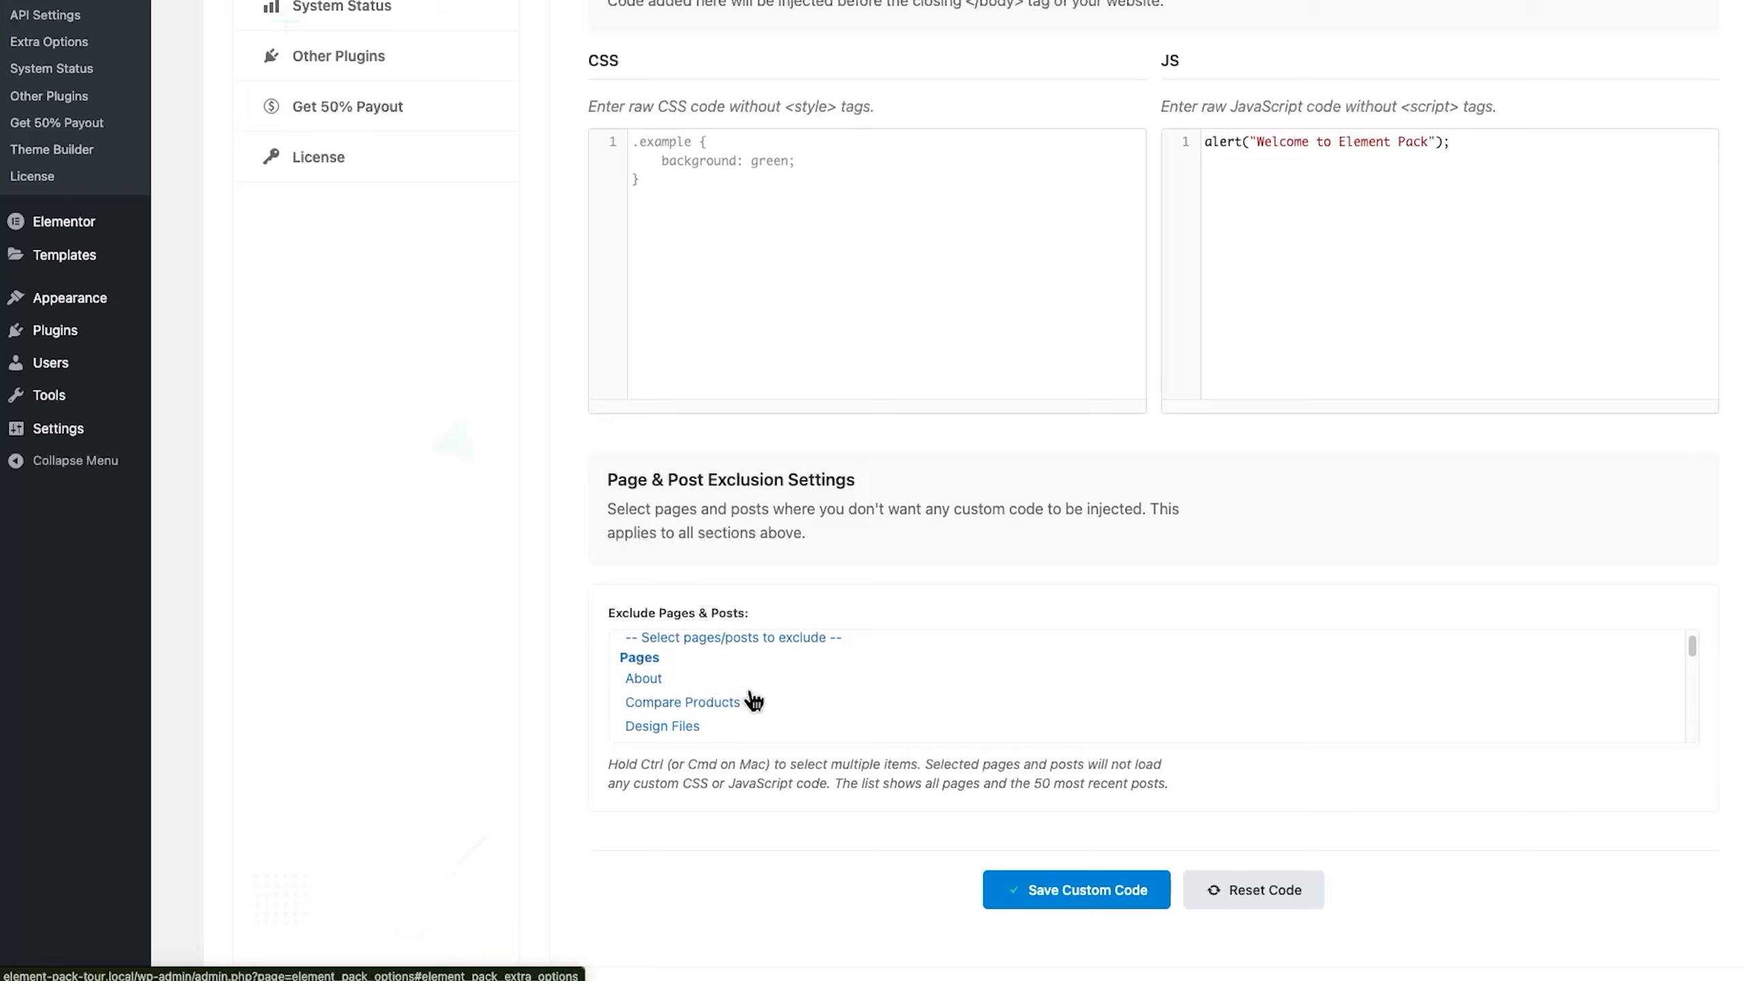
scroll(750, 701, down, 2)
scroll(753, 700, down, 5)
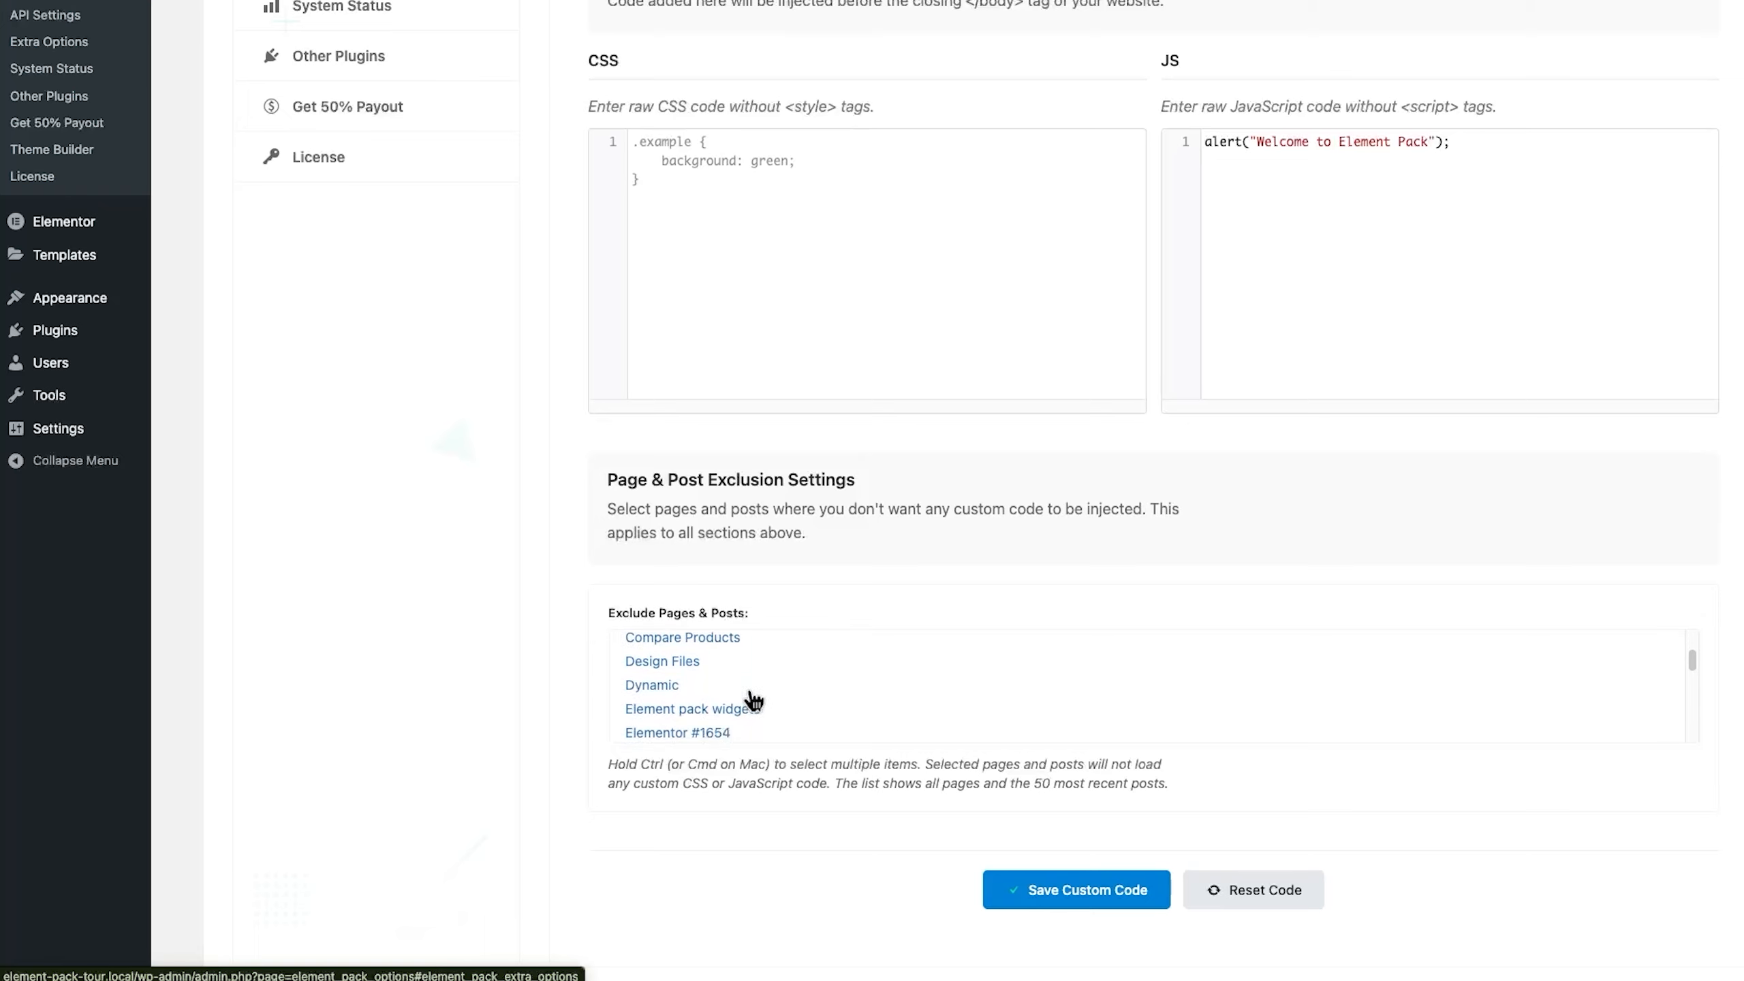
scroll(753, 700, down, 1)
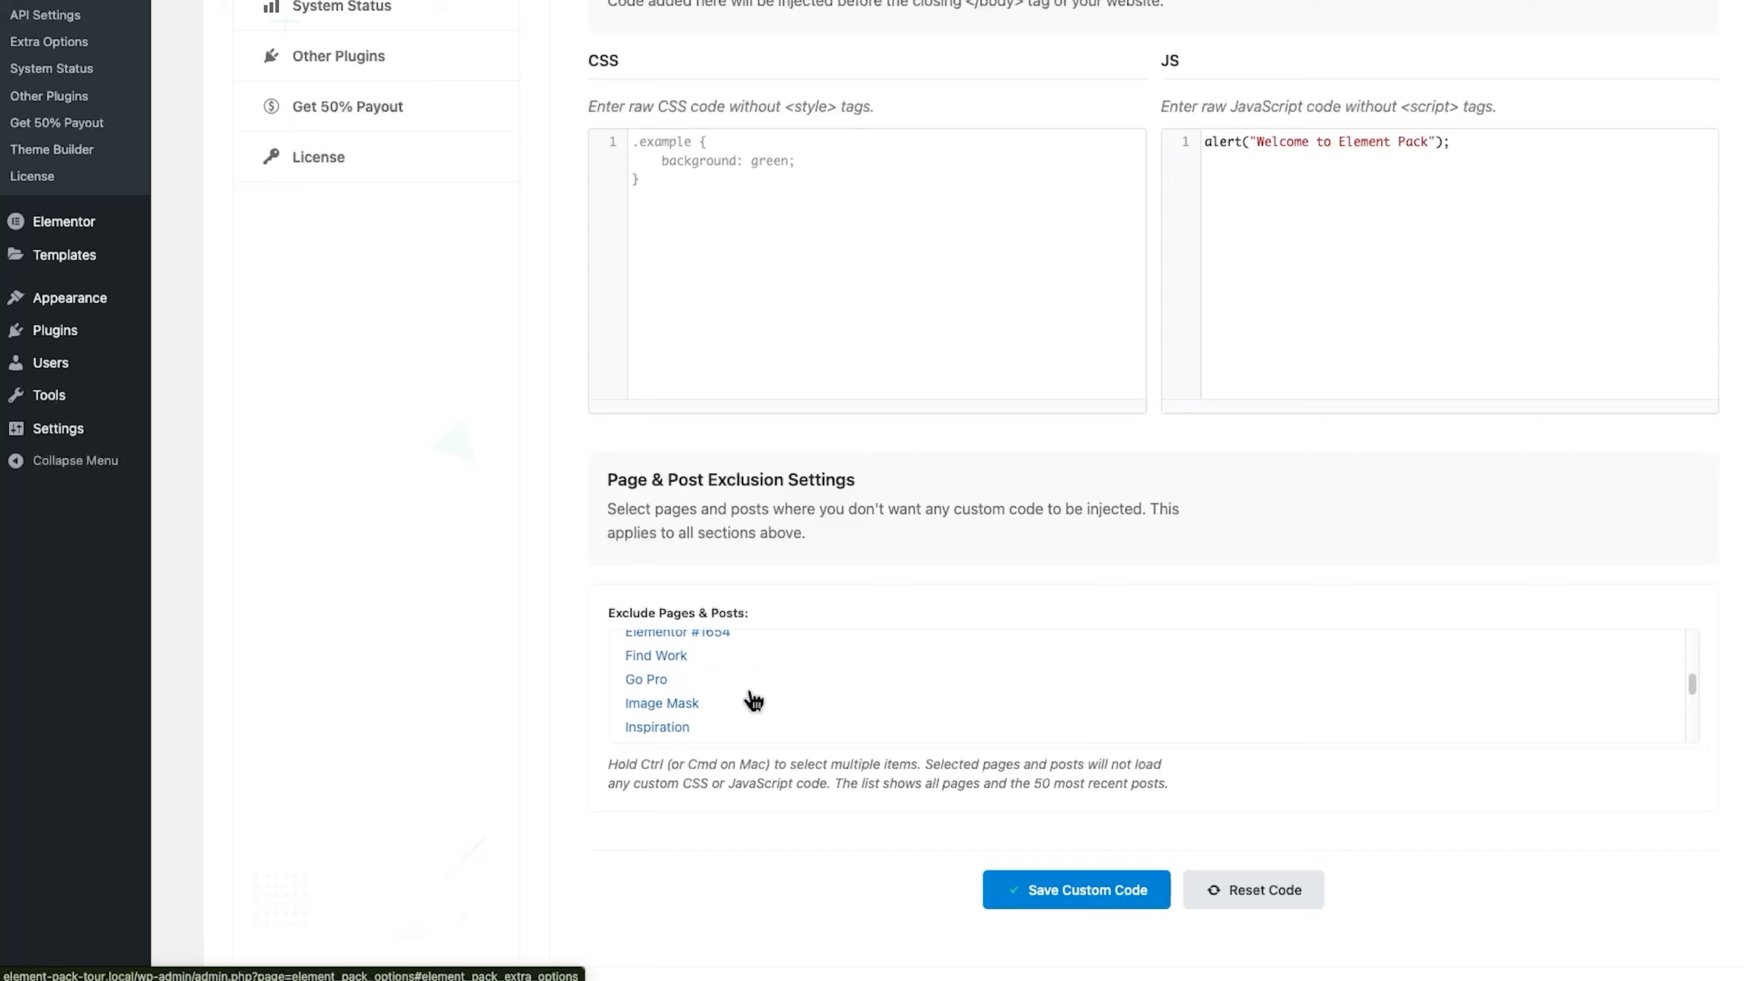
scroll(754, 700, down, 5)
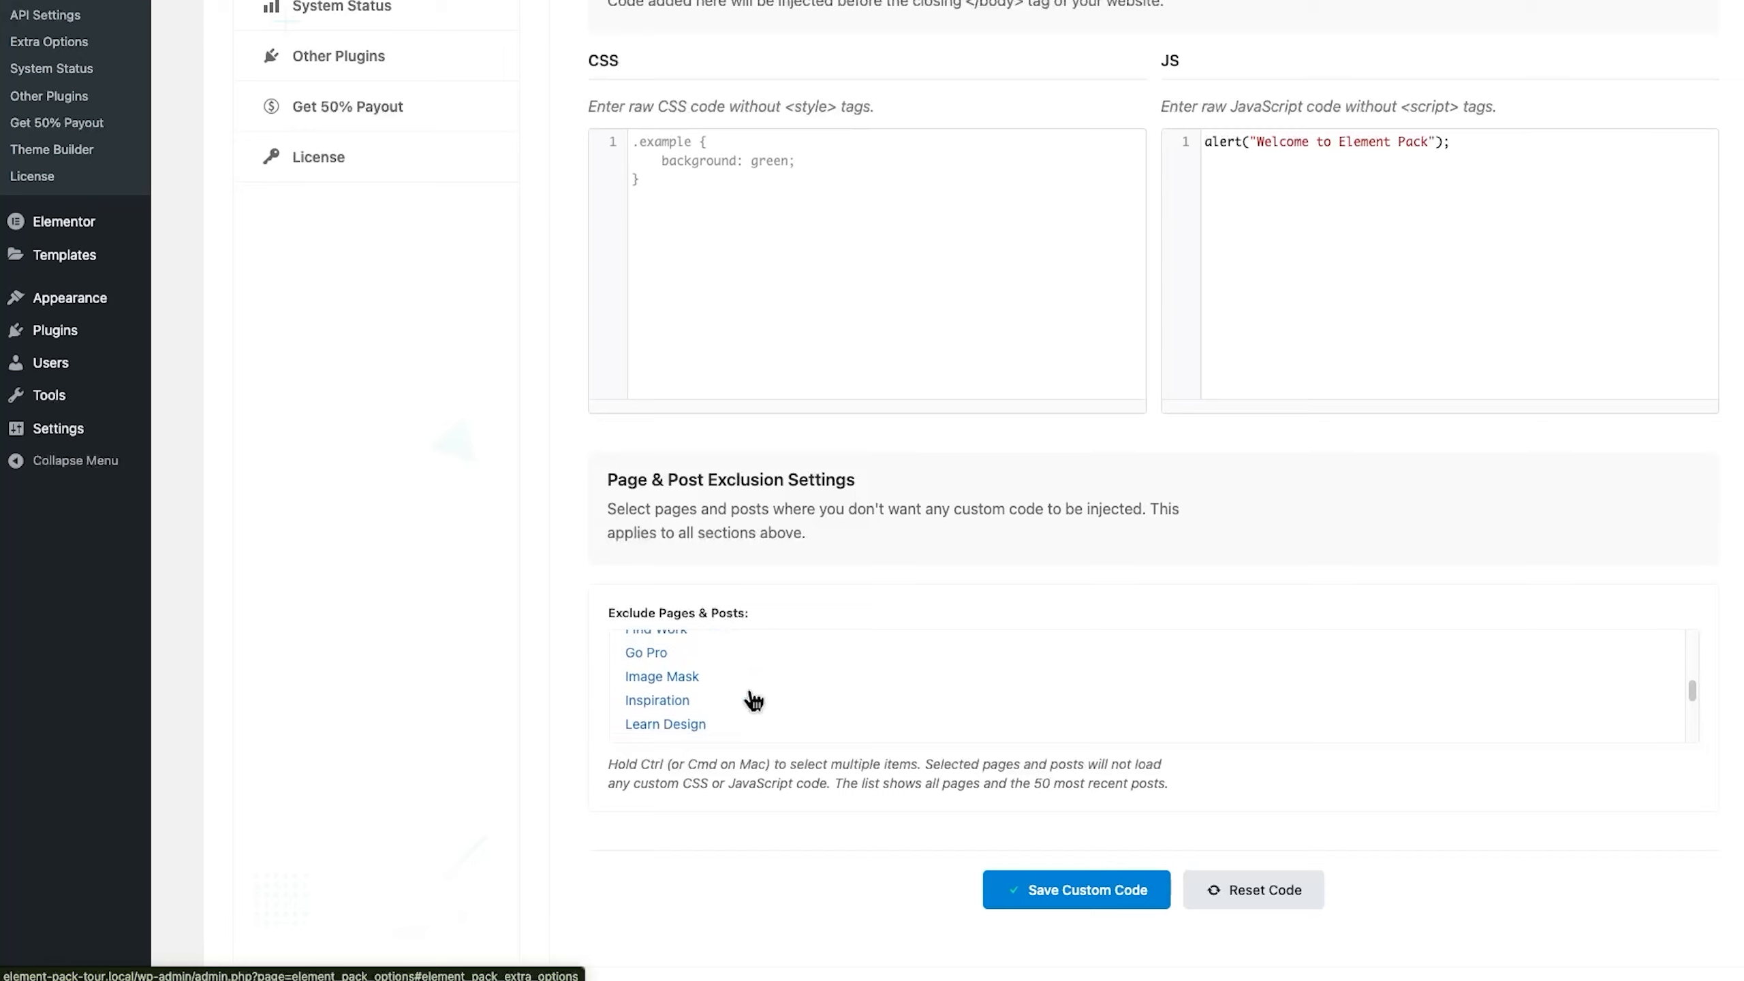
scroll(753, 699, down, 1)
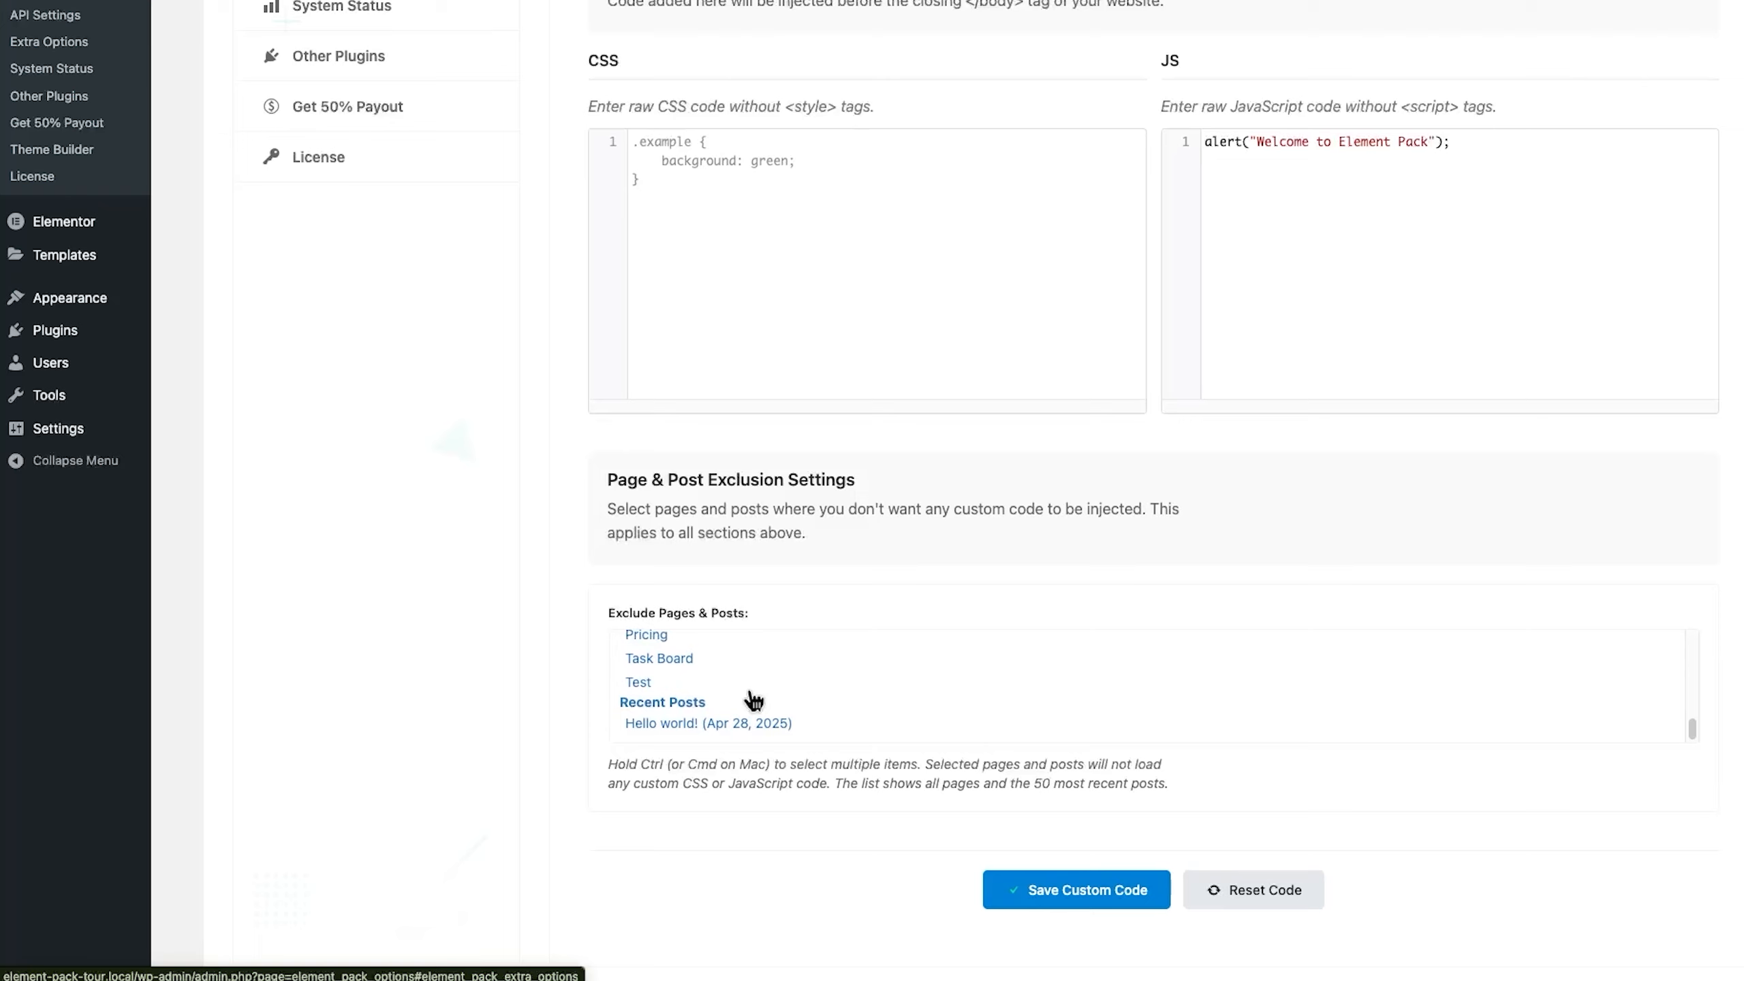
click(692, 667)
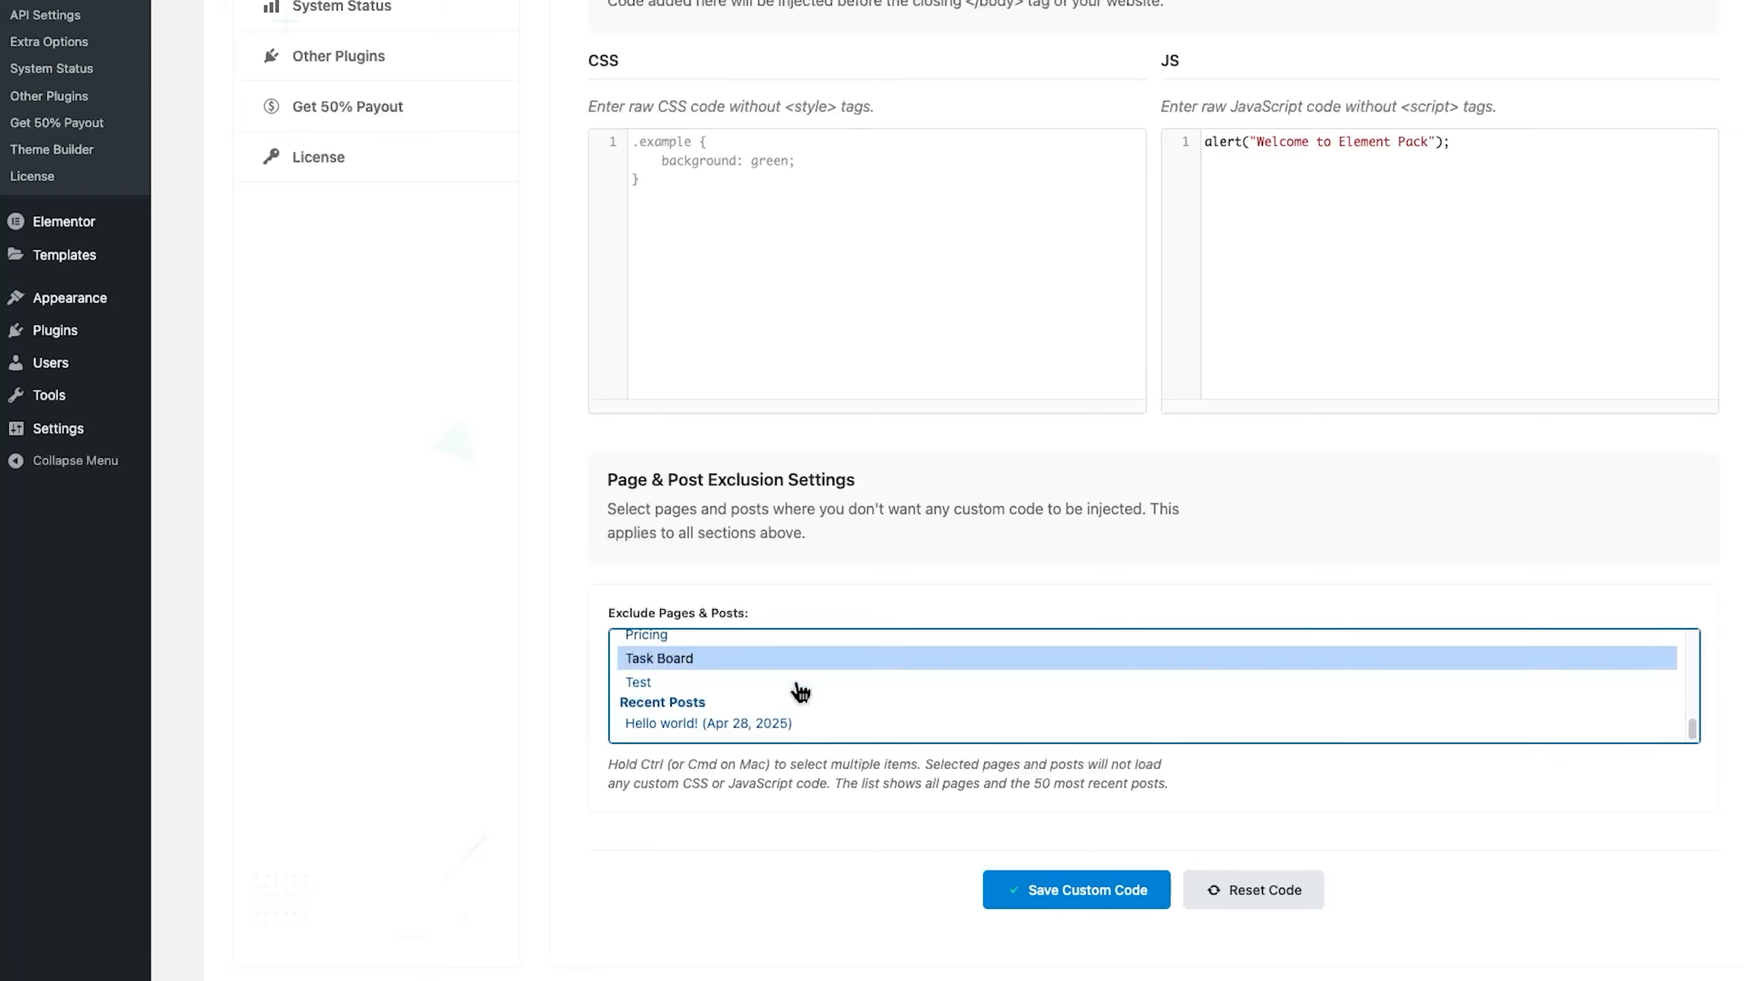
click(1082, 906)
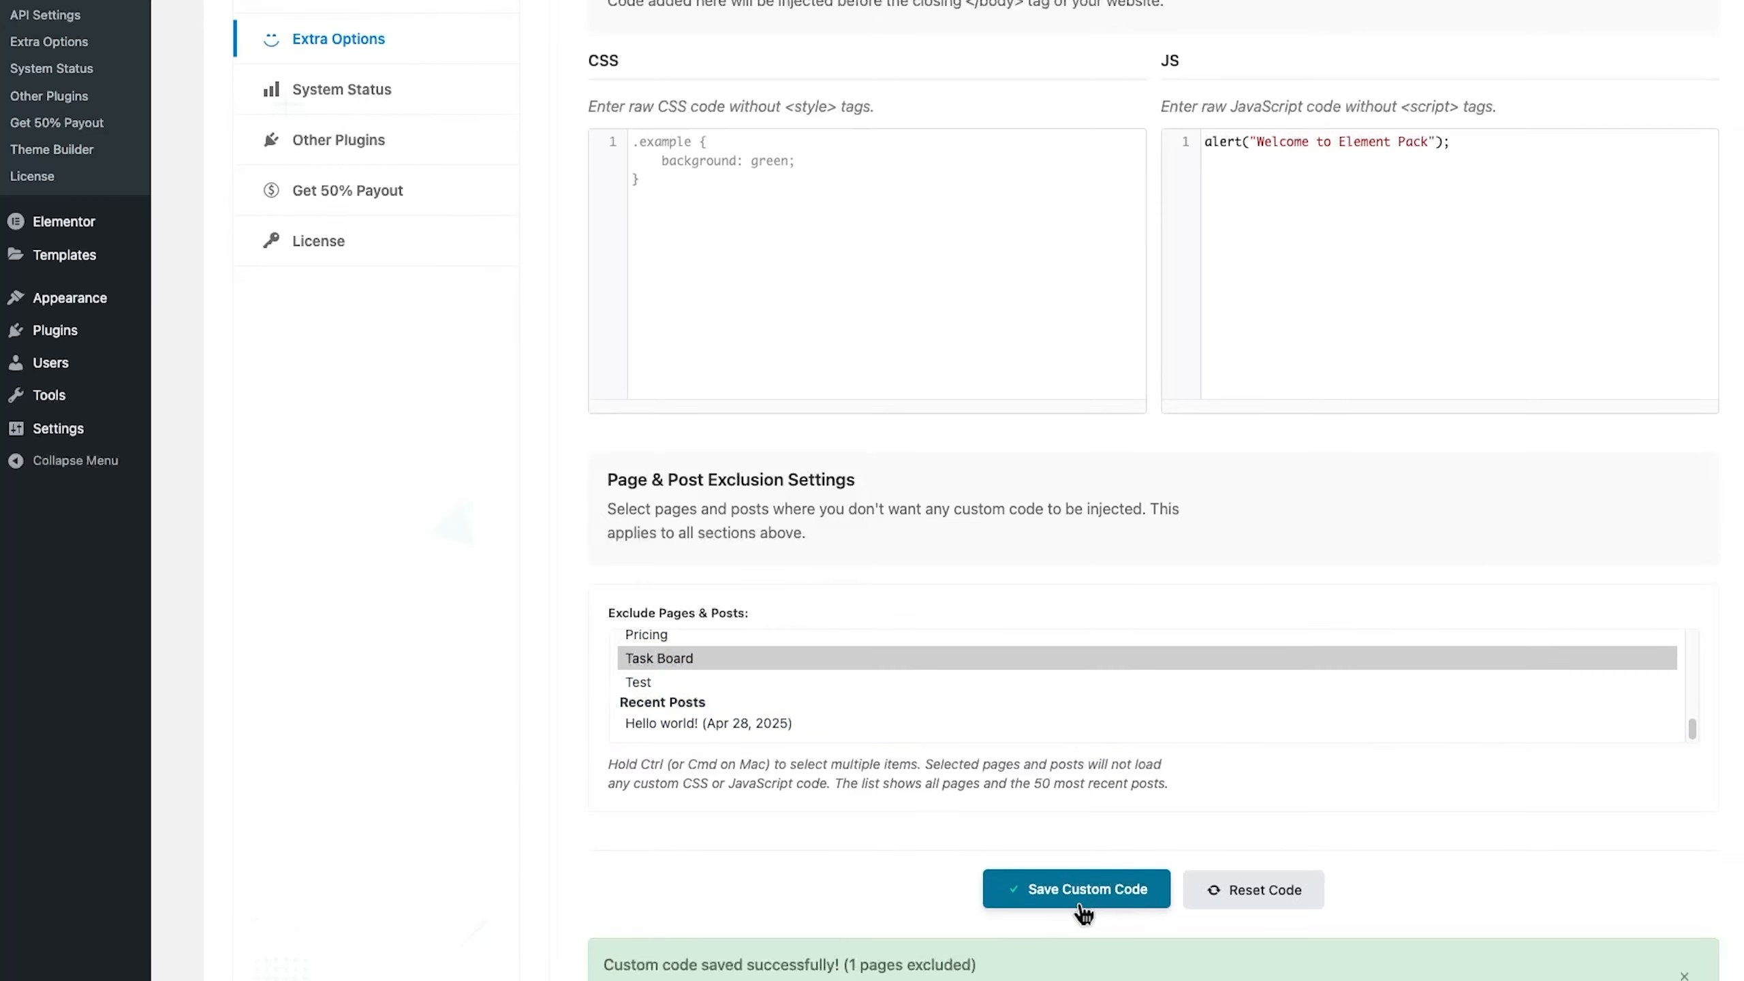
scroll(1190, 576, up, 6)
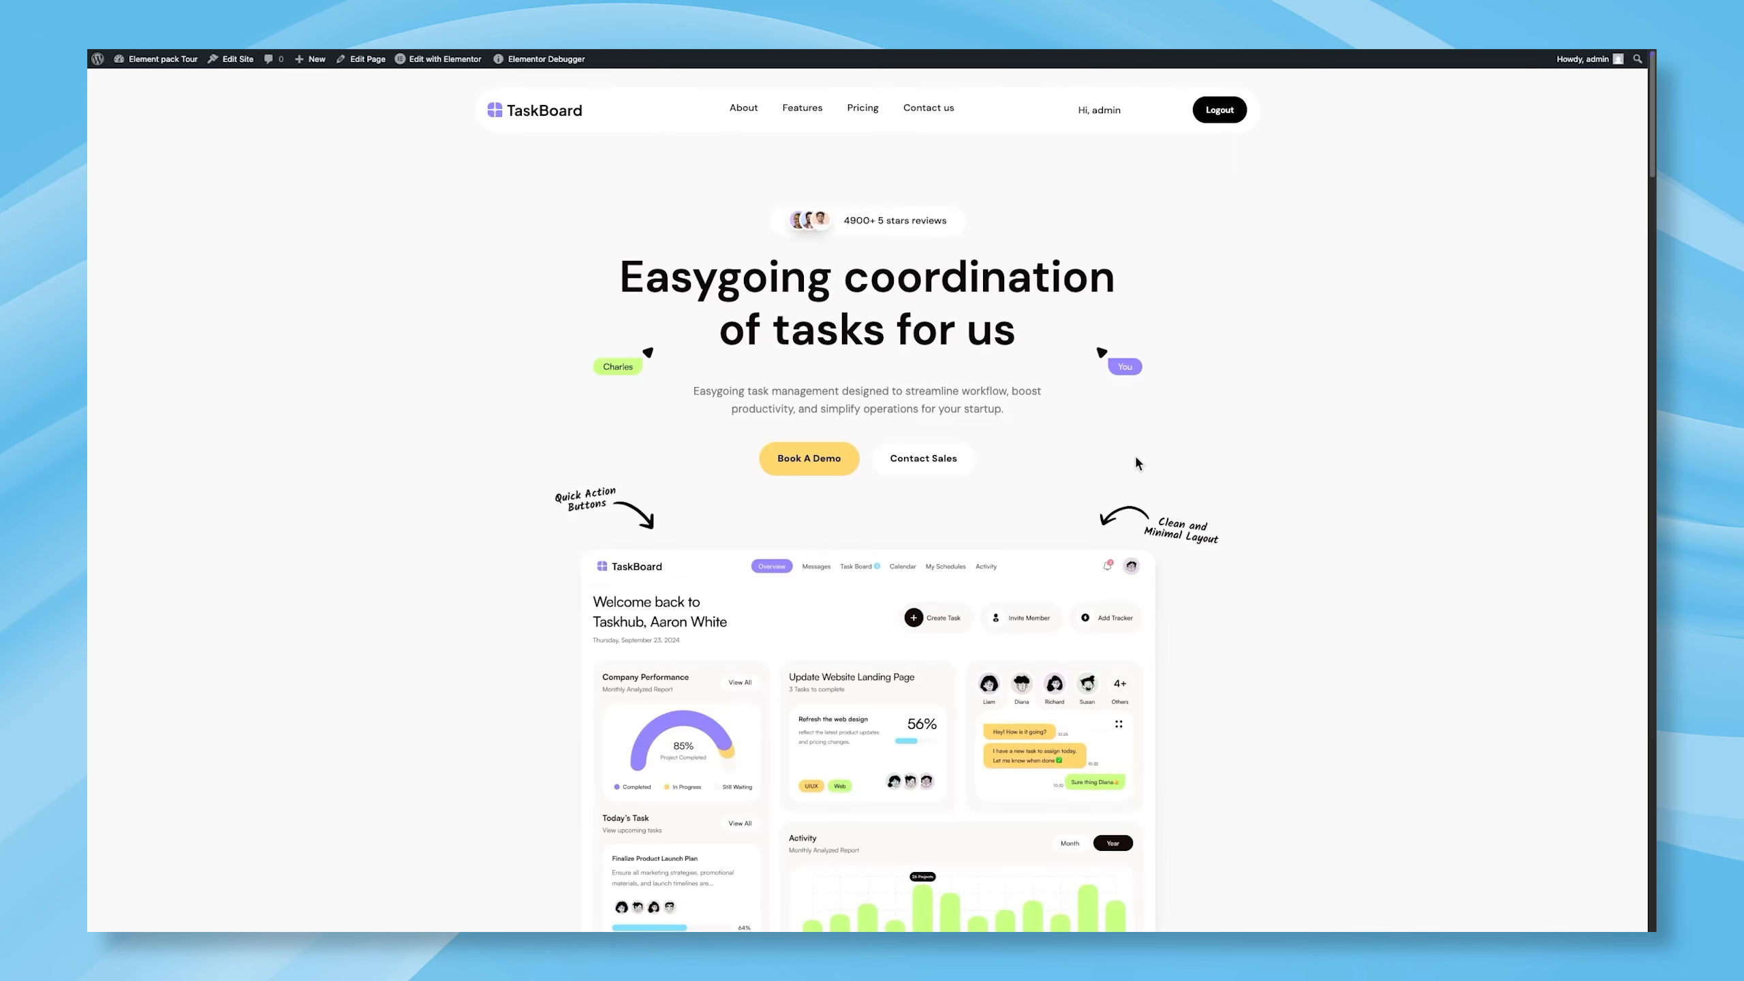